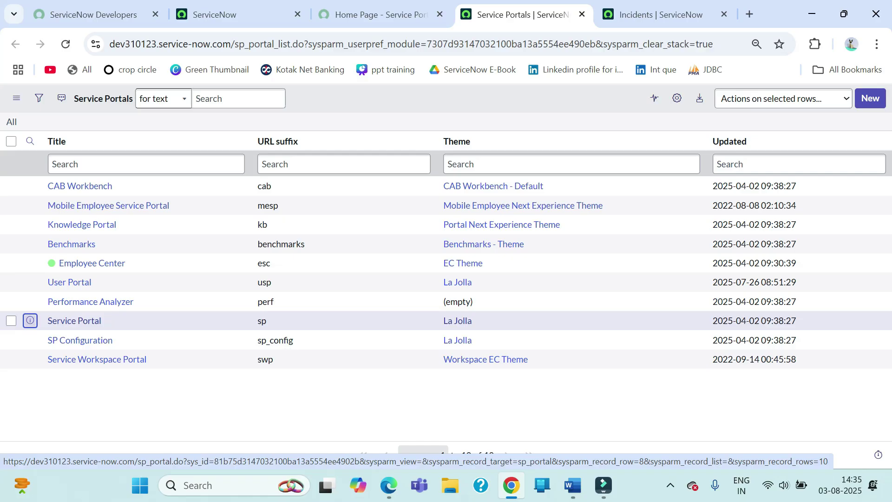
- Open the Service Portal record with the sp suffix in a new browser tab and dismiss its high-risk warning
ctrl+click(340, 348)
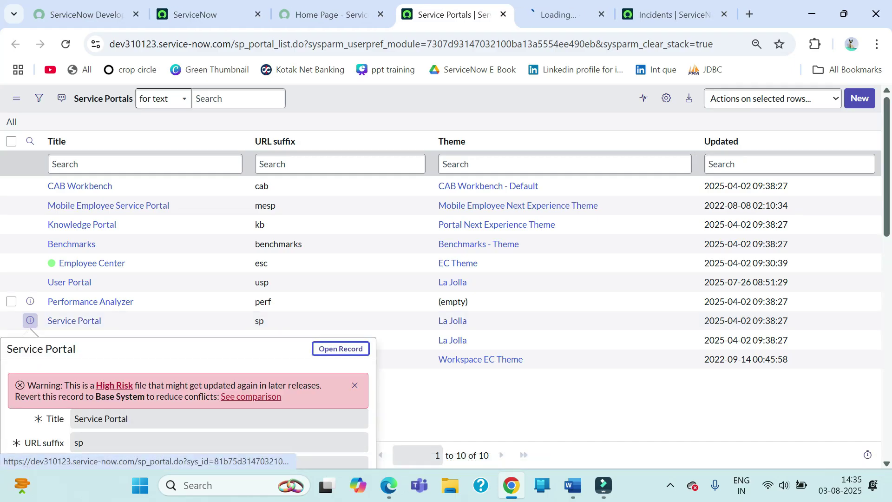
click(558, 15)
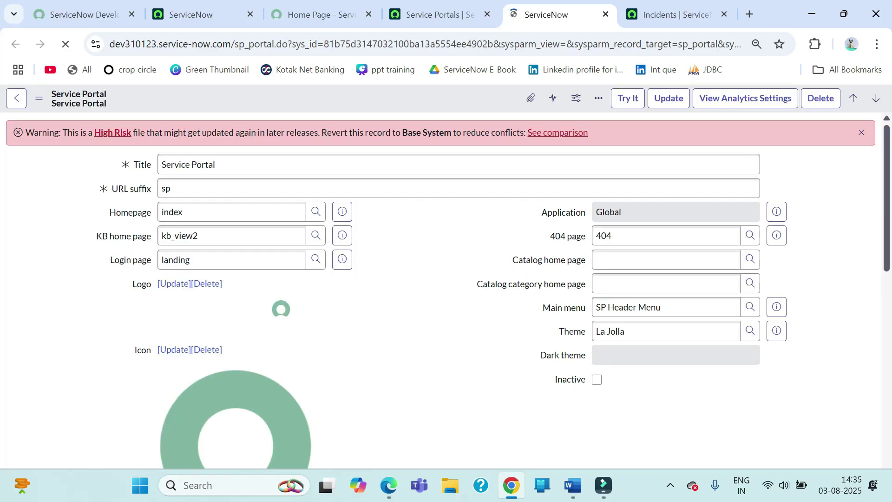
click(861, 132)
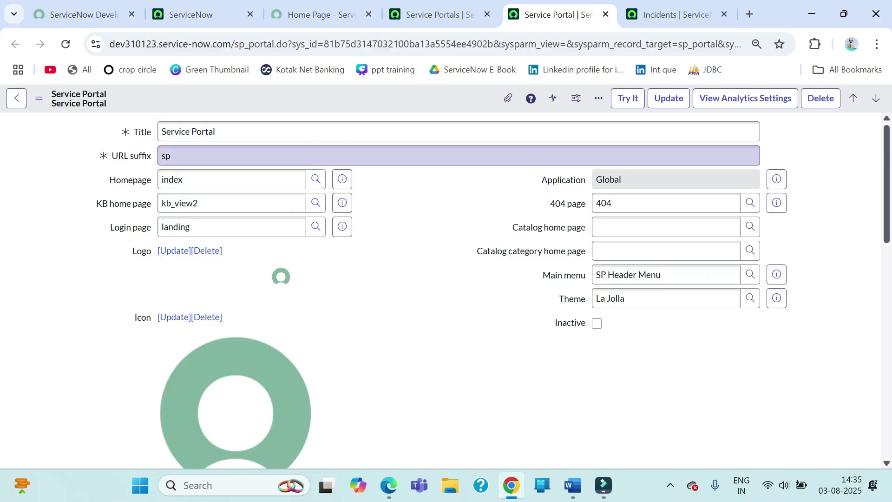
- Examine the portal's URL suffix together with the instance's base address
double_click(165, 156)
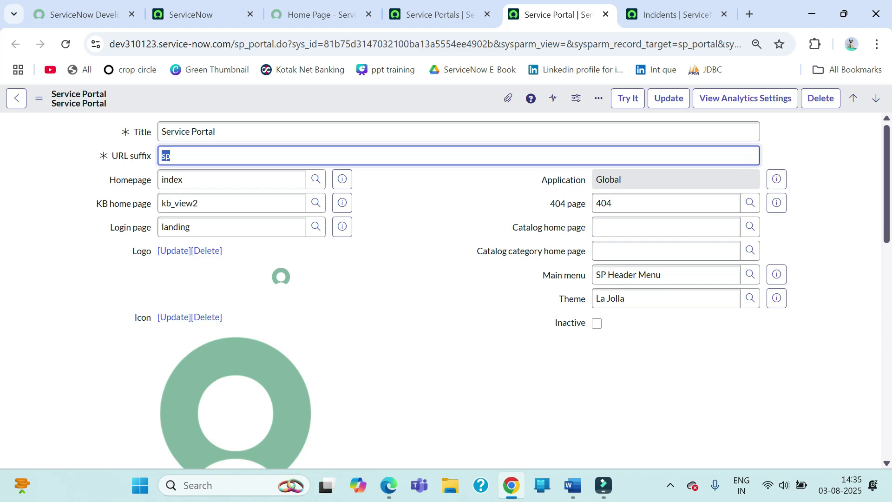
click(170, 155)
key(ctrl+a)
drag(234, 44, 106, 44)
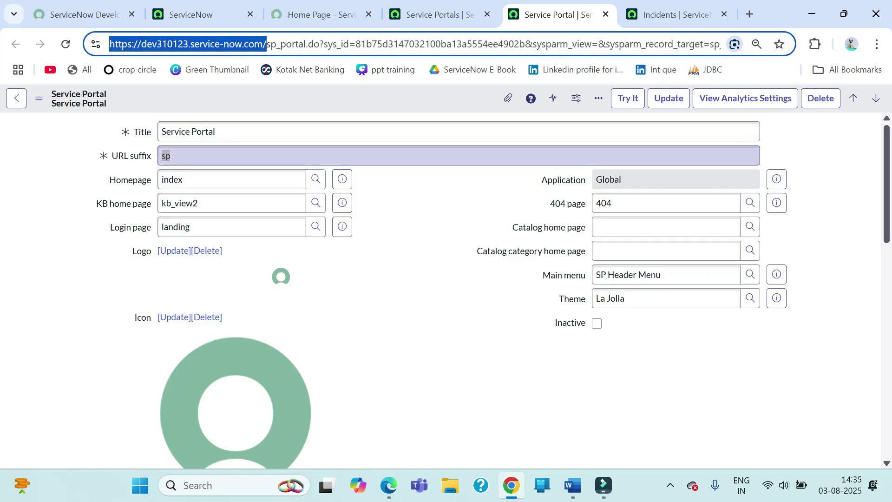
click(171, 156)
key(ctrl+a)
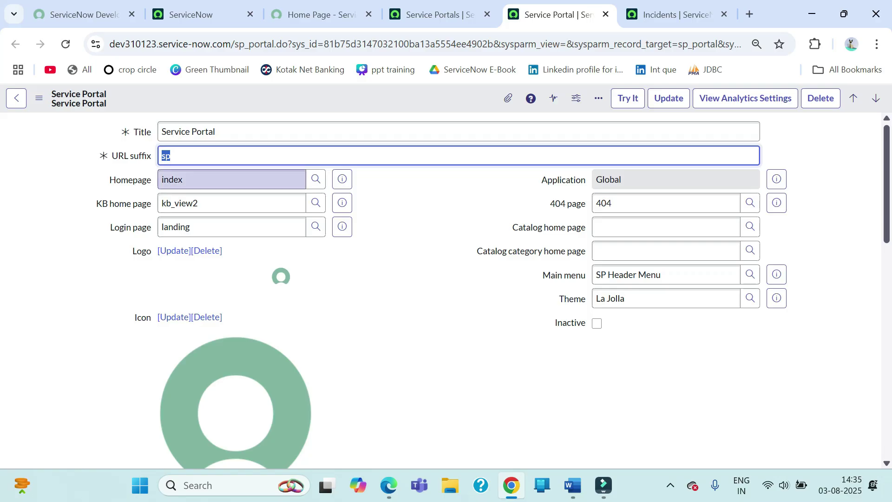
- Review the Homepage, KB home page and Login page fields of the Service Portal record
click(162, 179)
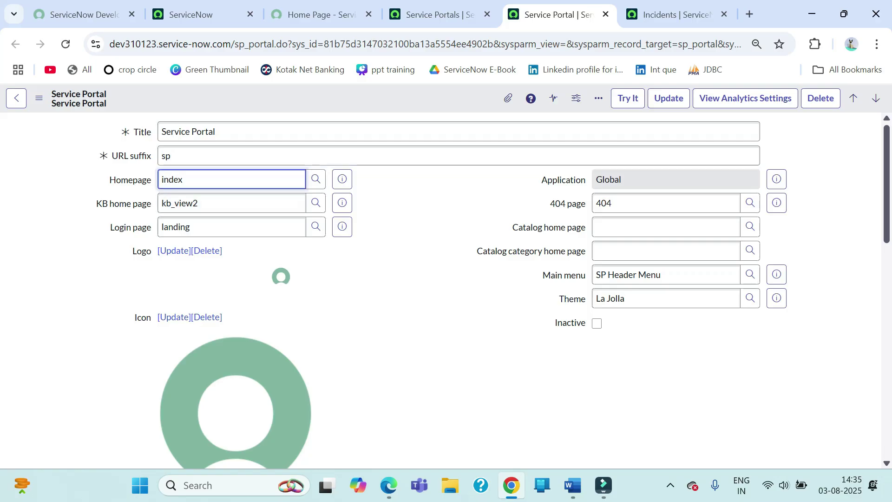
drag(110, 180, 151, 179)
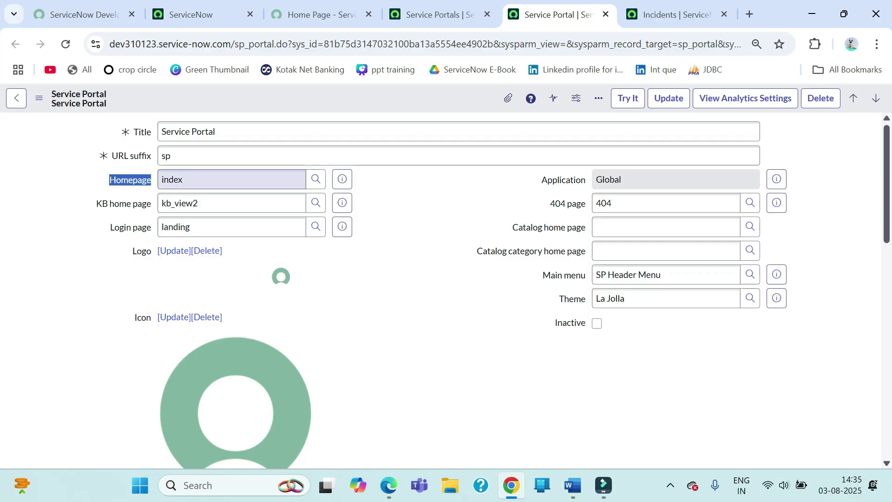
drag(96, 203, 152, 204)
drag(110, 227, 151, 227)
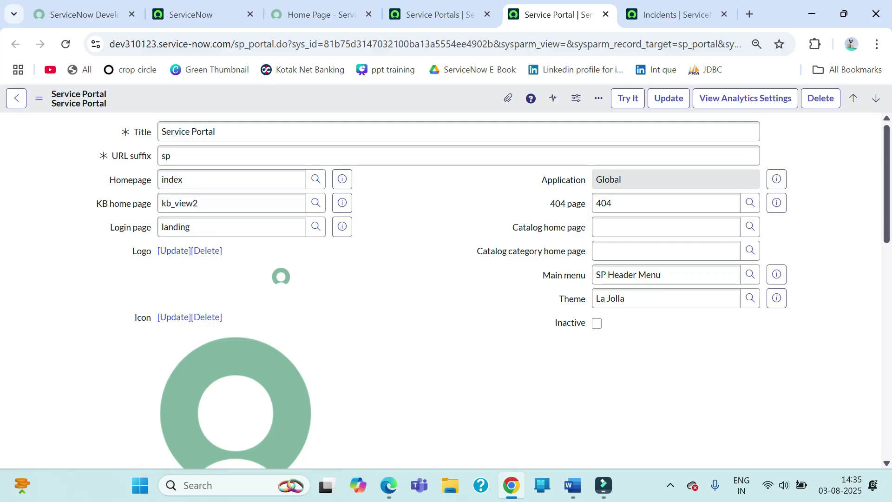
drag(110, 227, 152, 227)
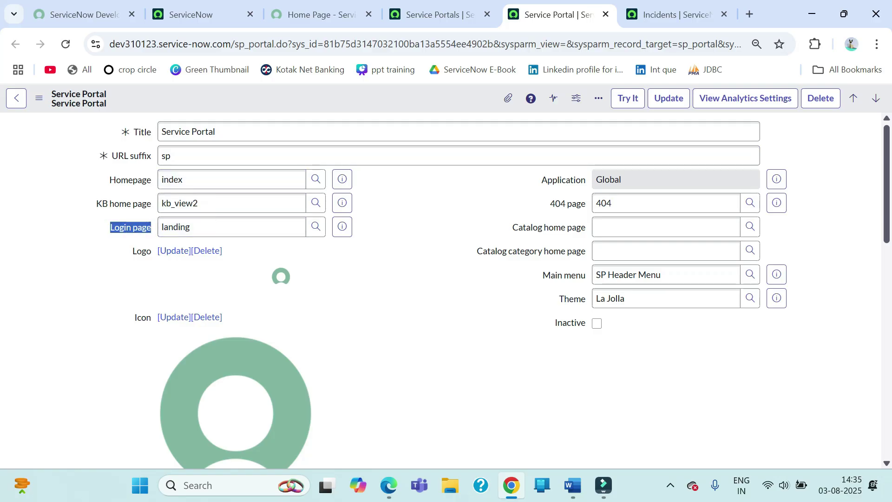
click(190, 226)
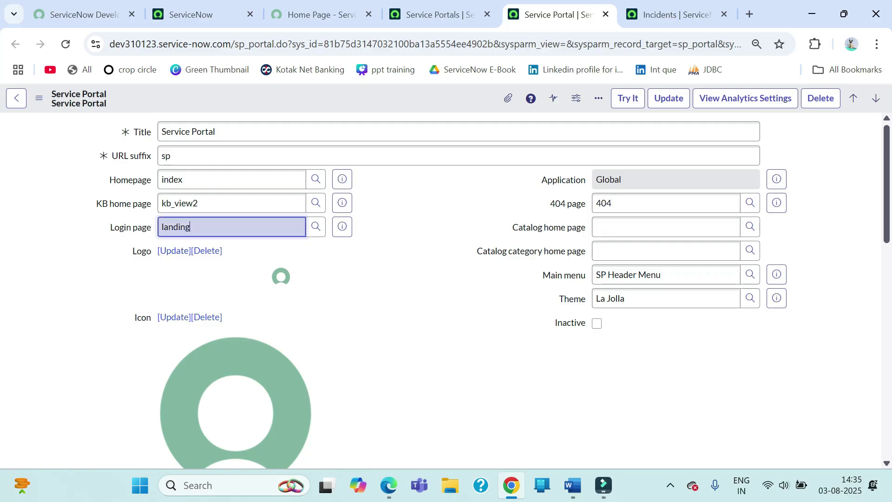
key(ctrl+a)
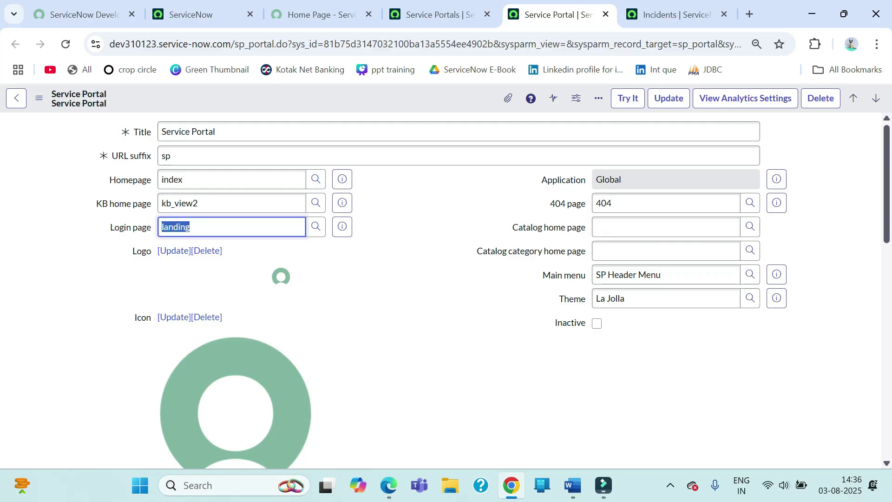
- Switch to Microsoft Edge to view the portal's login page, and return to the Service Portal record in Chrome
key(alt+Tab)
key(Tab)
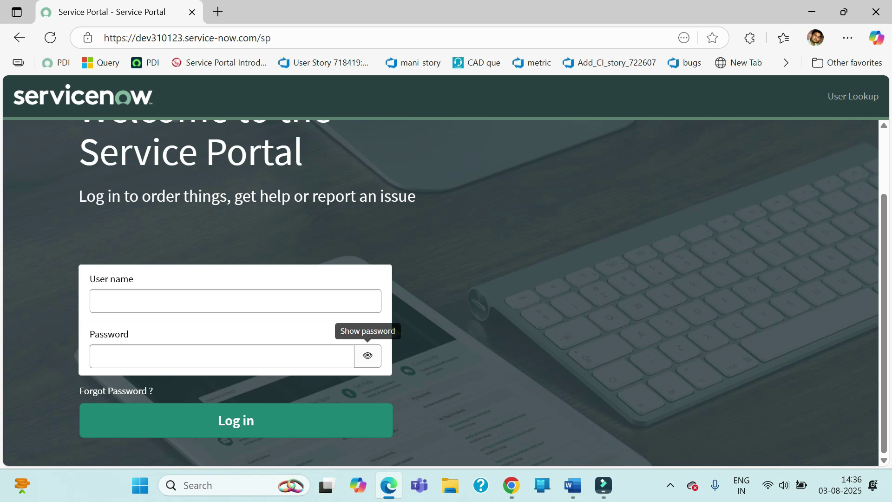
scroll(368, 355, up, 2)
scroll(440, 293, down, 2)
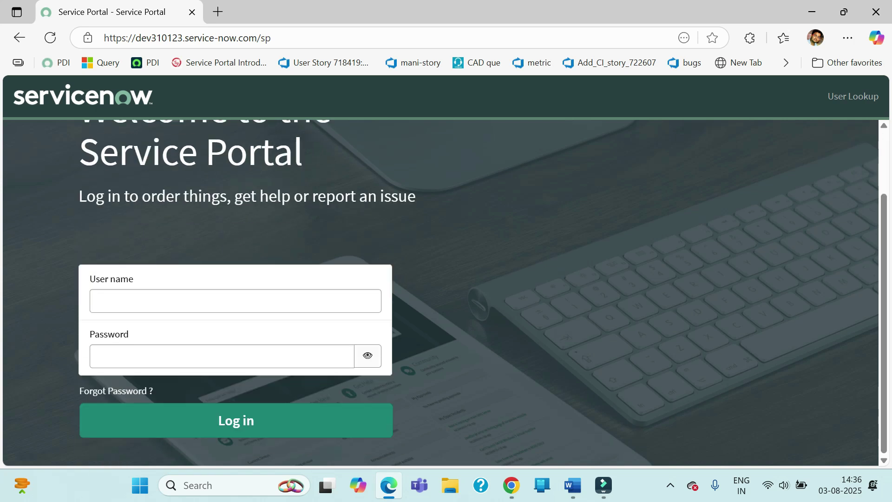
scroll(440, 292, up, 2)
key(alt+Tab)
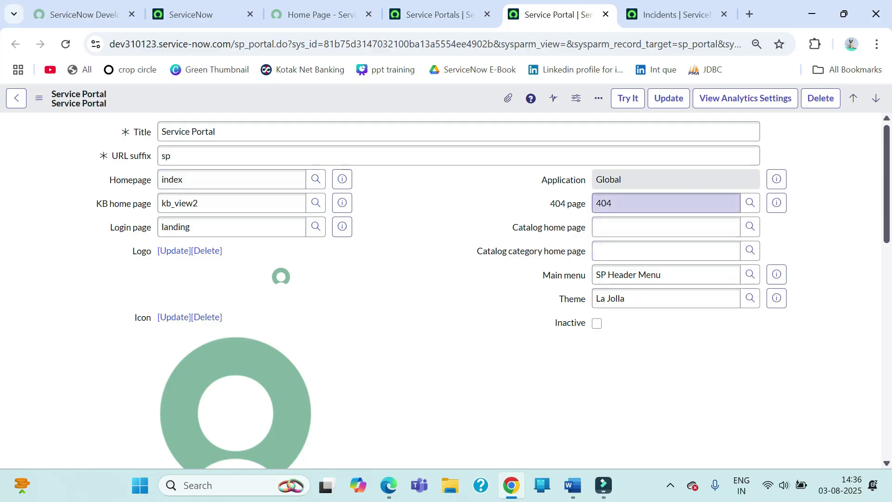
- Review the 404 page, Theme and Main menu fields of the Service Portal record
drag(619, 203, 569, 203)
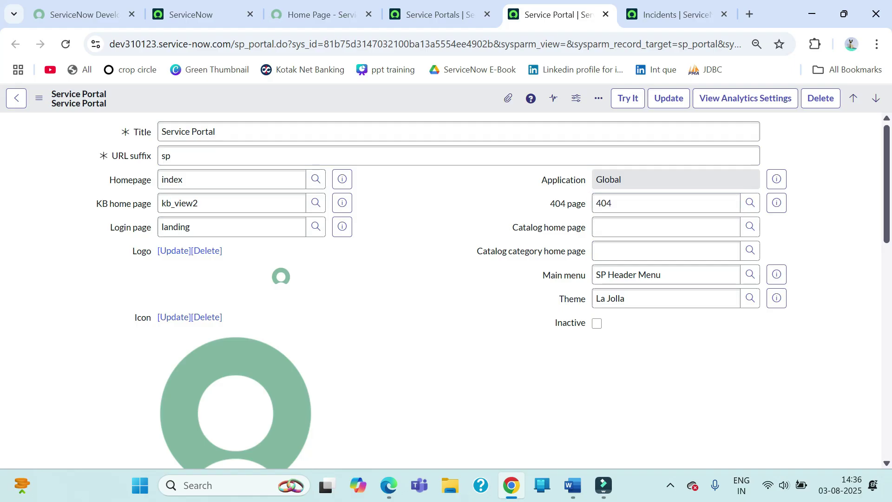
drag(627, 298, 590, 299)
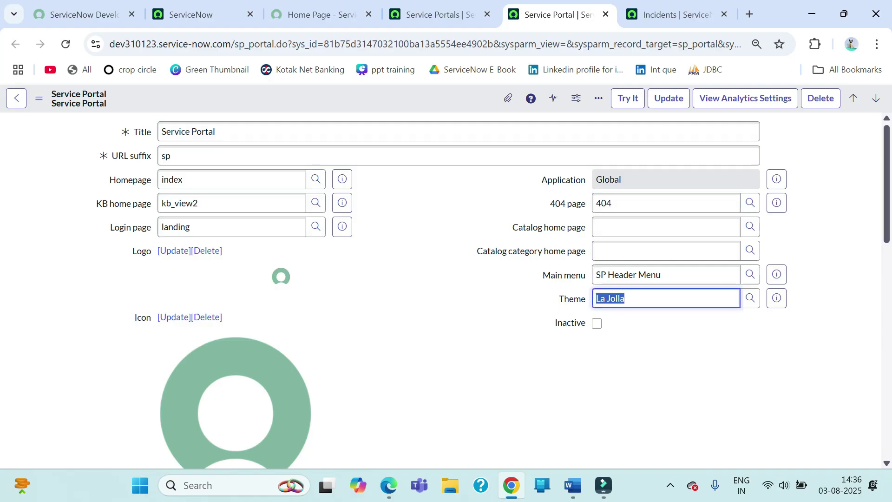
drag(664, 274, 593, 275)
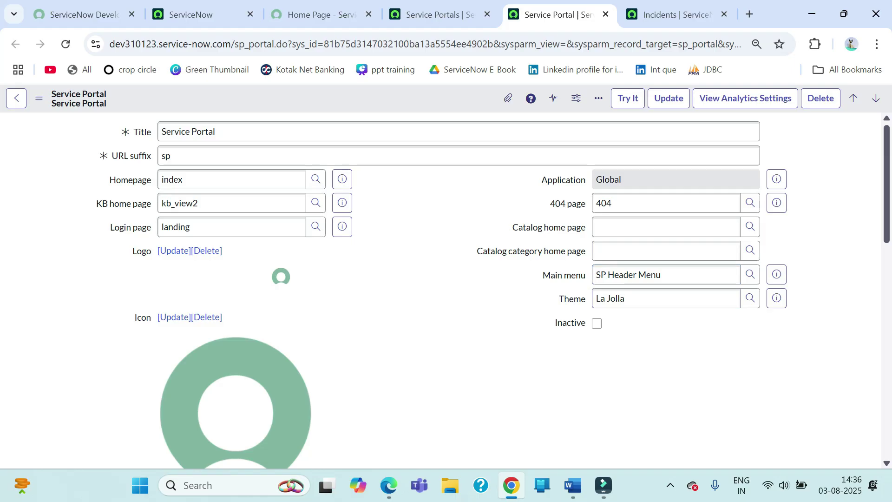
- Check the header menu on the portal's home page and return to the Service Portal record
key(alt+Tab)
key(alt+Tab)
click(437, 15)
click(318, 14)
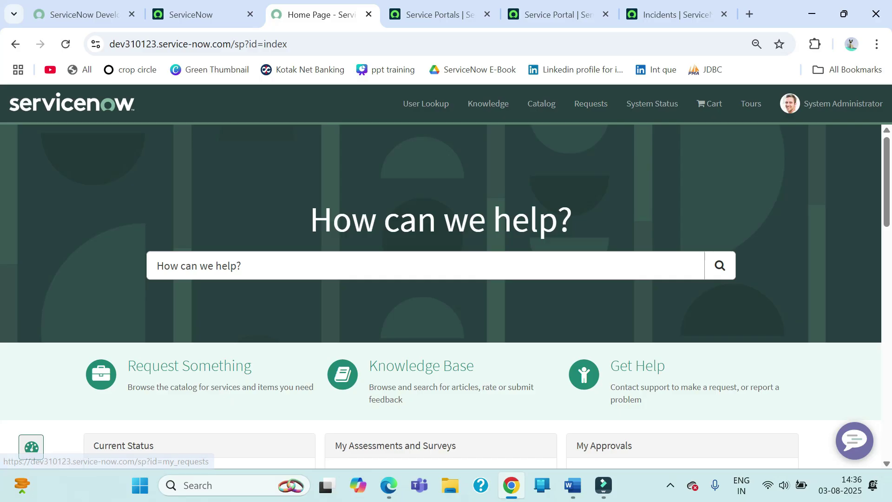
click(674, 14)
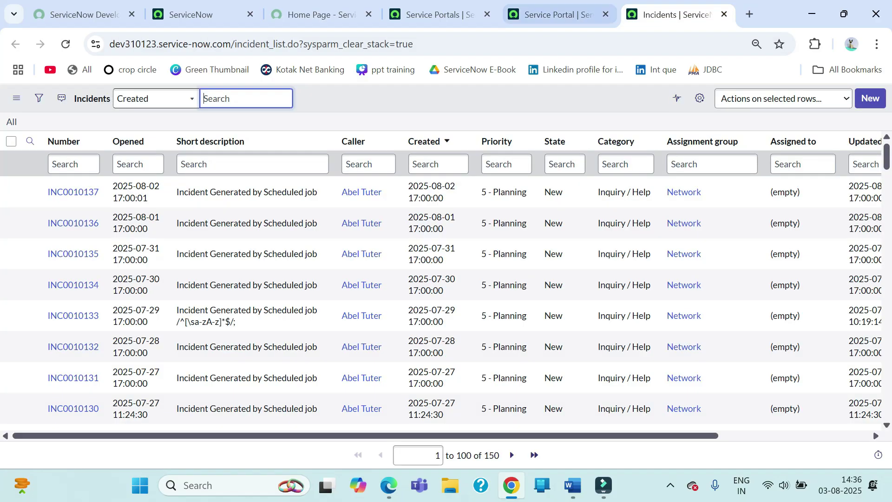
click(557, 14)
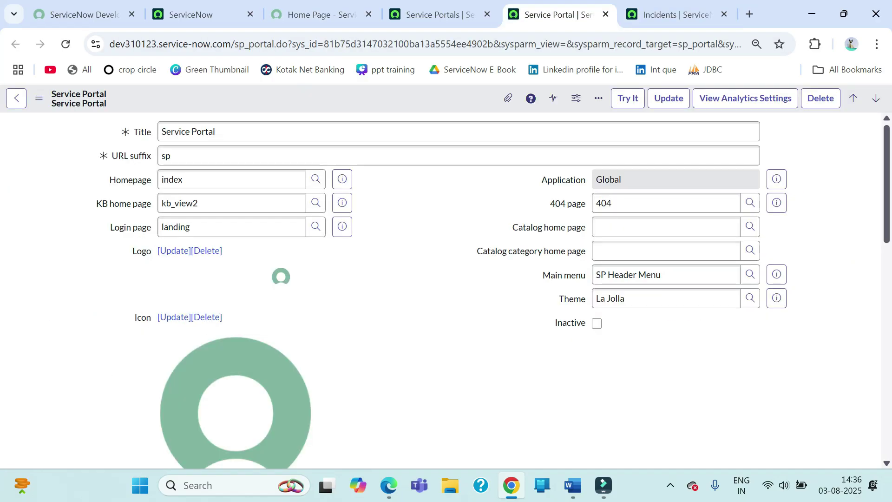
- Review the portal's Inactive option, Quick start config, CSS variables, display options and related lists
double_click(569, 323)
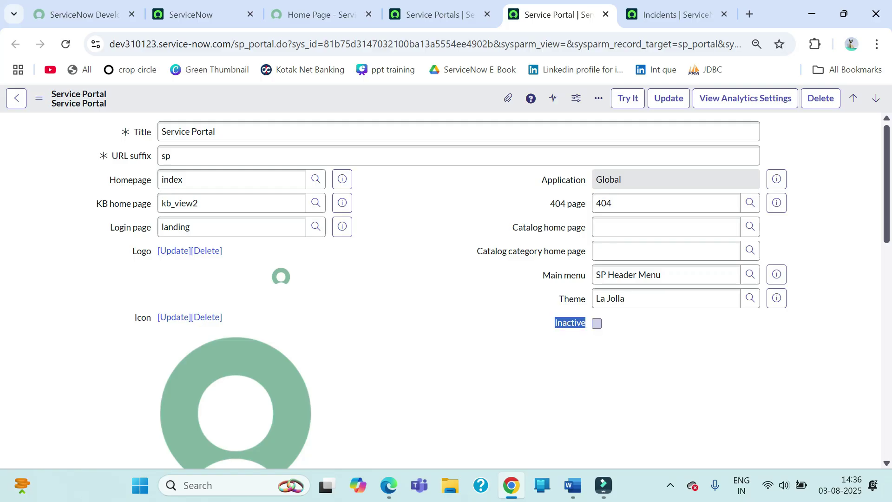
scroll(458, 290, down, 5)
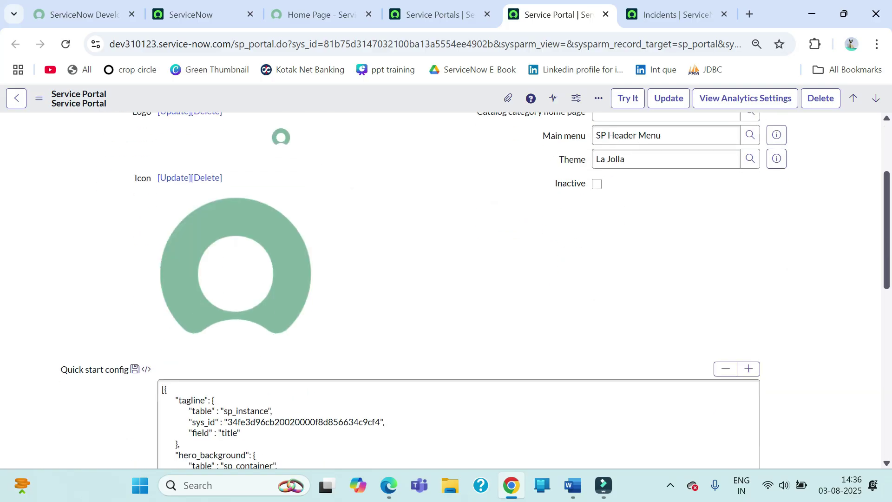
scroll(458, 290, down, 3)
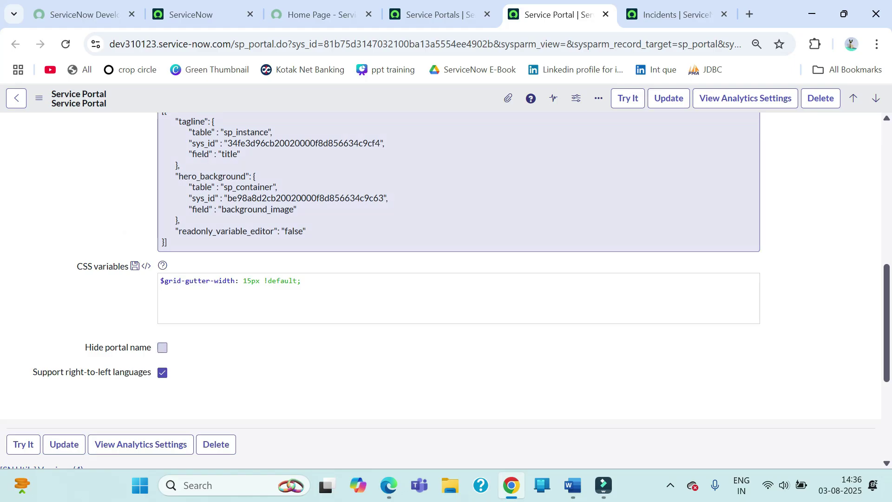
scroll(458, 290, up, 2)
scroll(458, 290, down, 5)
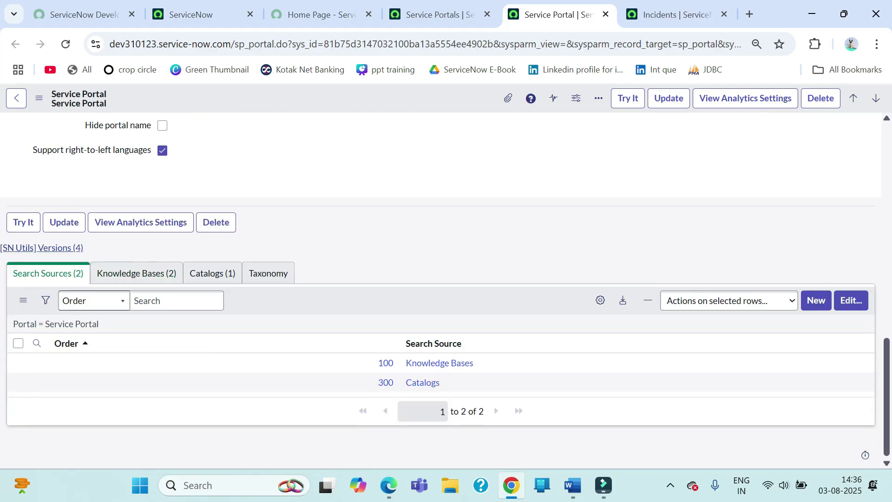
scroll(445, 286, up, 2)
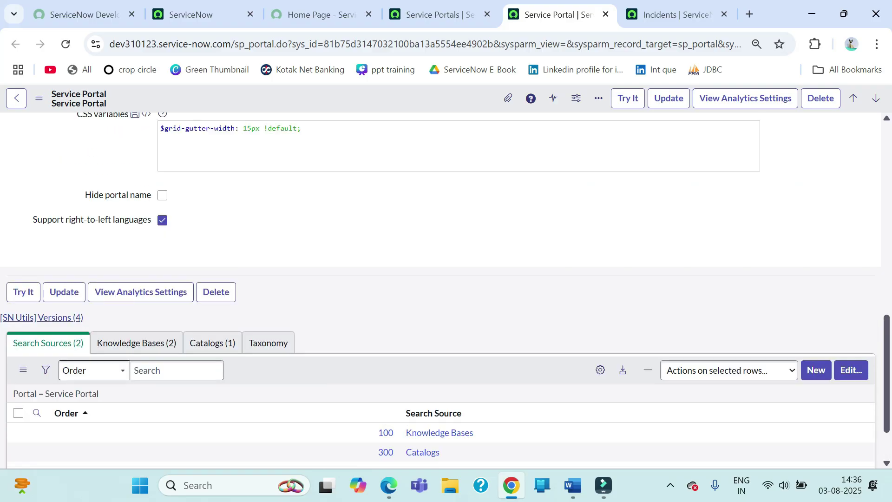
scroll(445, 291, up, 12)
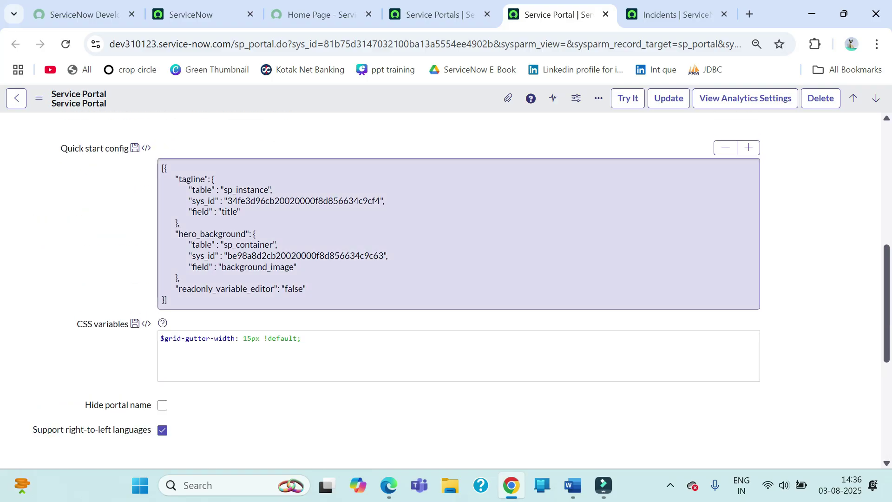
- Preview the portal's main menu reference and open the SP Header Menu record in a new tab
click(776, 274)
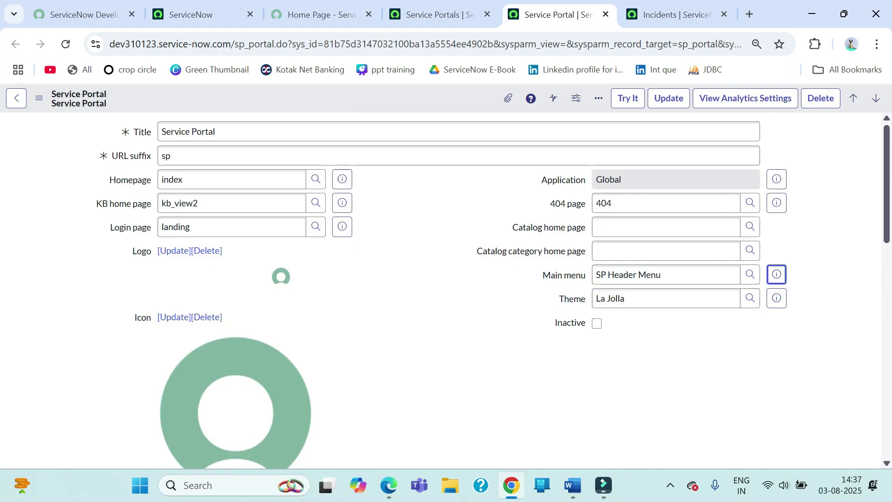
mouse_move(777, 281)
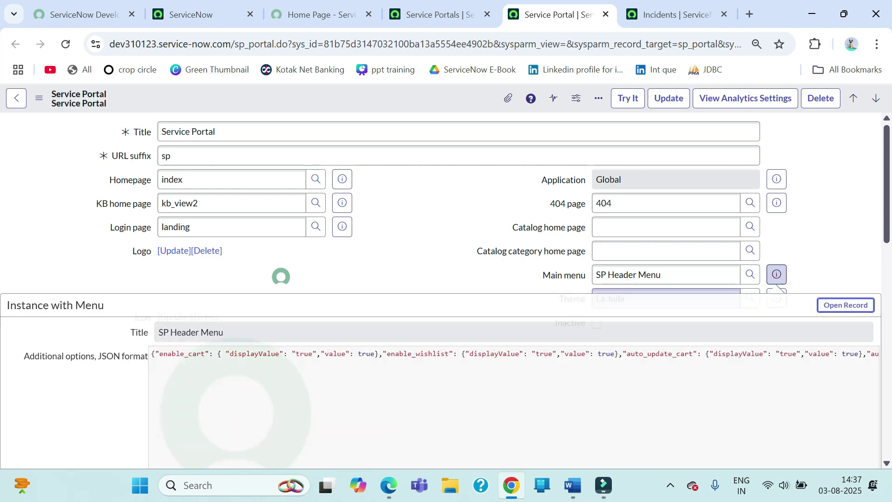
click(845, 304)
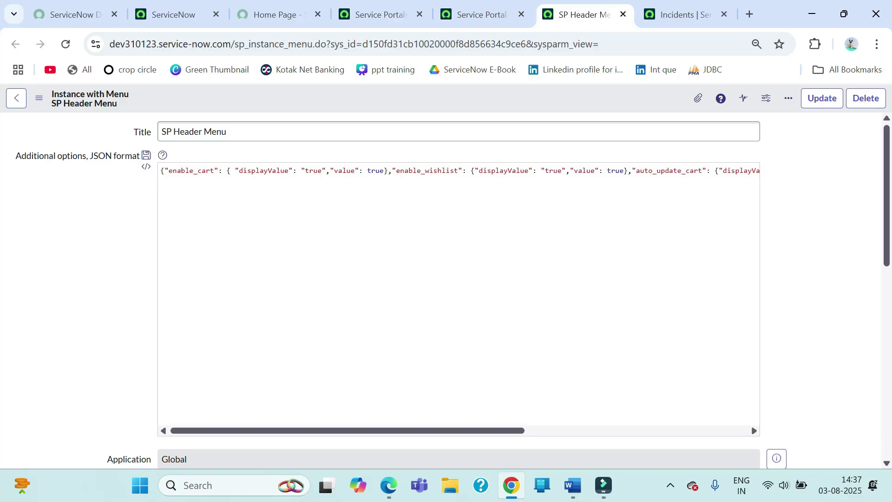
- Examine the menu items of SP Header Menu and their types, including the User Lookup and Catalog entries
scroll(446, 288, down, 8)
scroll(74, 279, down, 2)
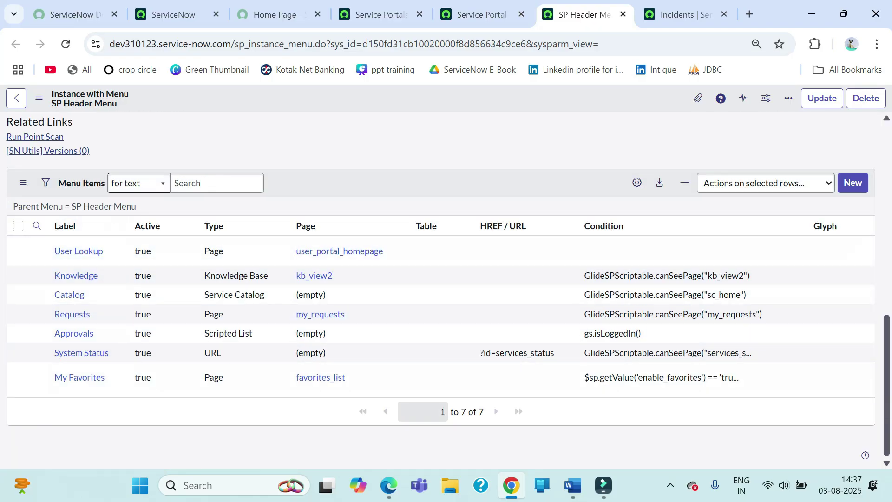
drag(197, 251, 224, 251)
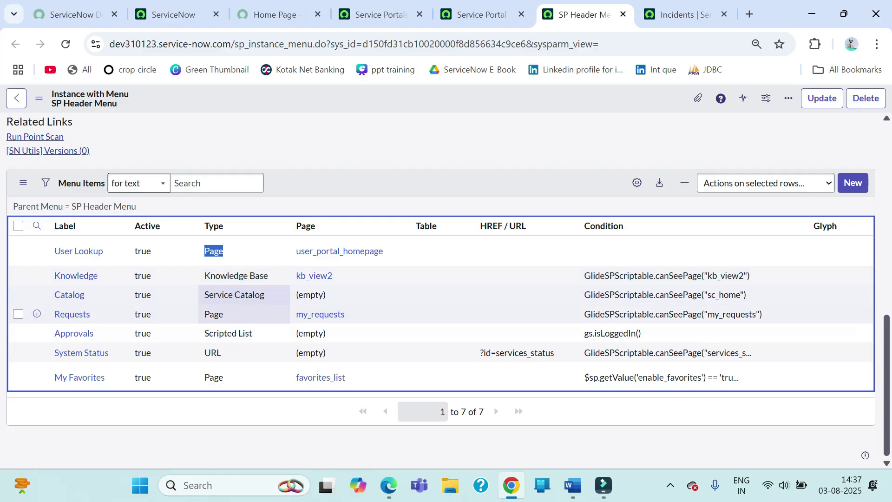
drag(204, 295, 265, 295)
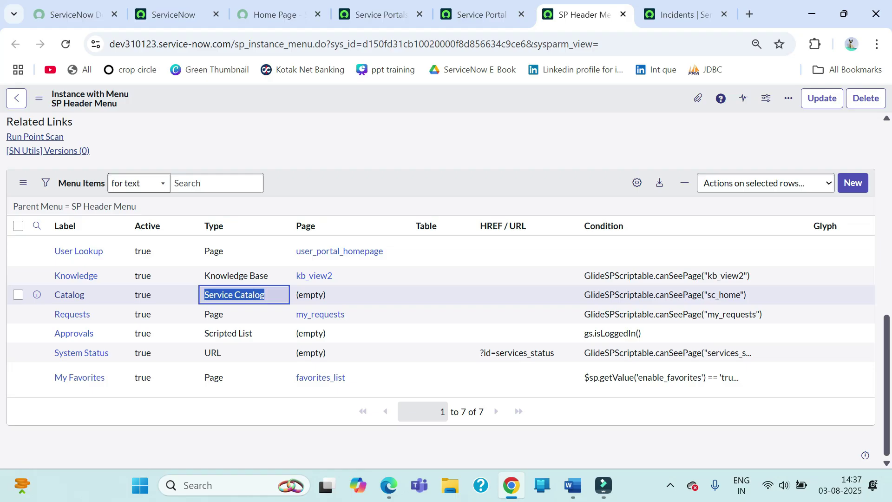
key(ctrl+c)
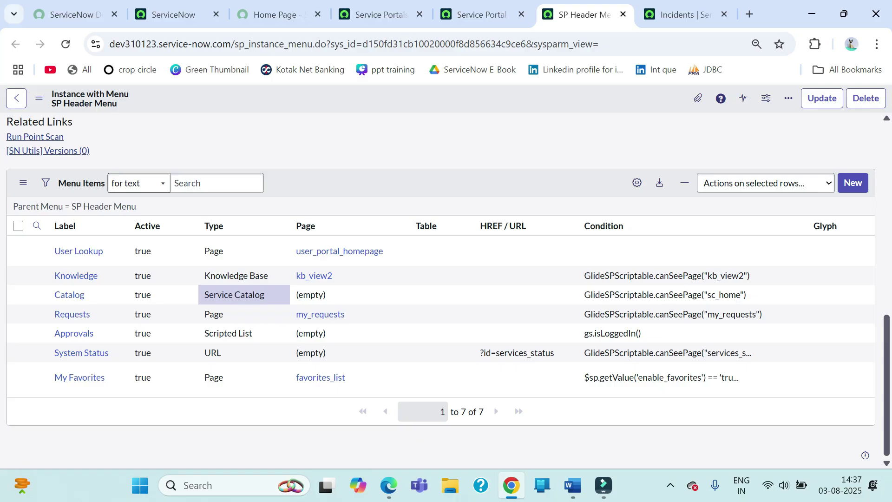
scroll(441, 288, up, 10)
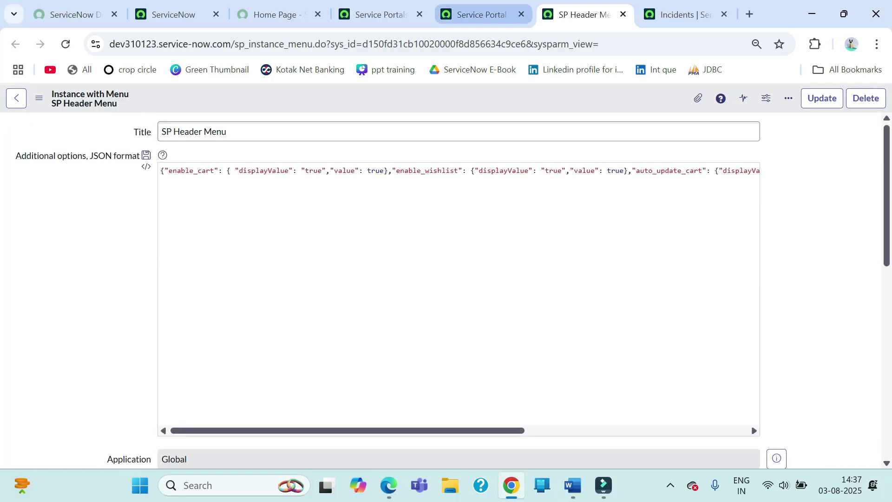
- Return to the Service Portal record, dismiss the main menu preview and review the 404 page and catalog home page fields
click(481, 14)
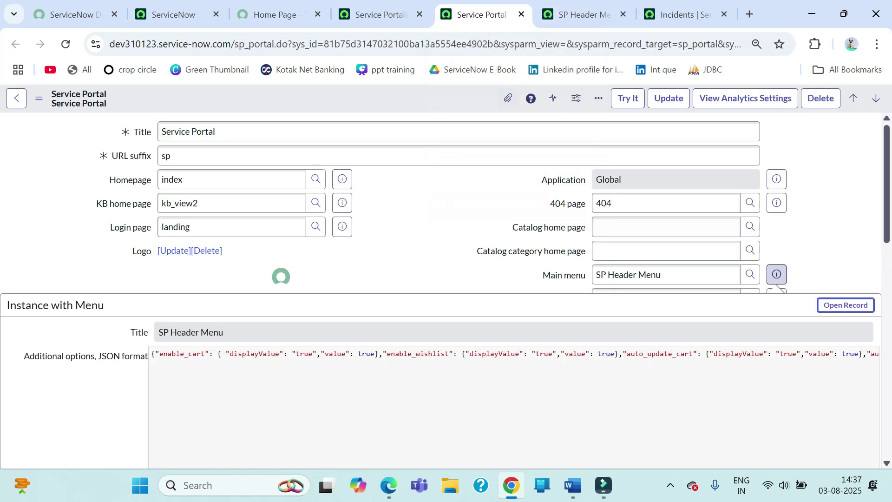
click(776, 277)
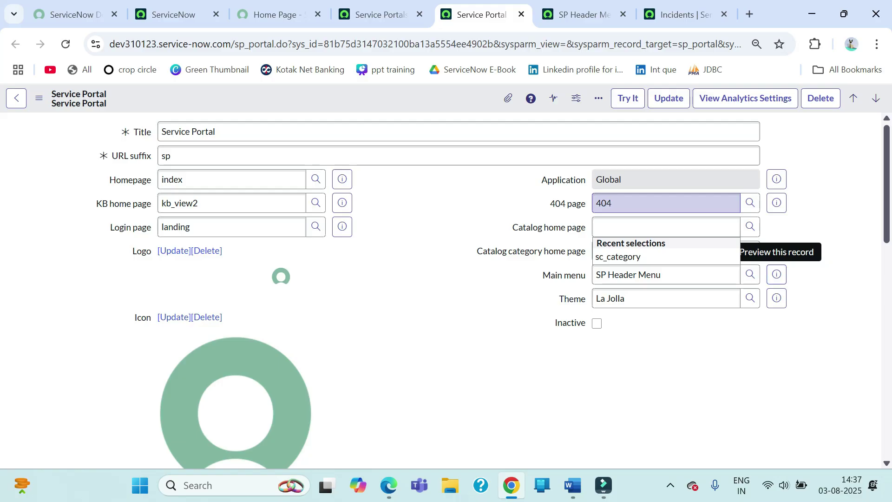
double_click(602, 203)
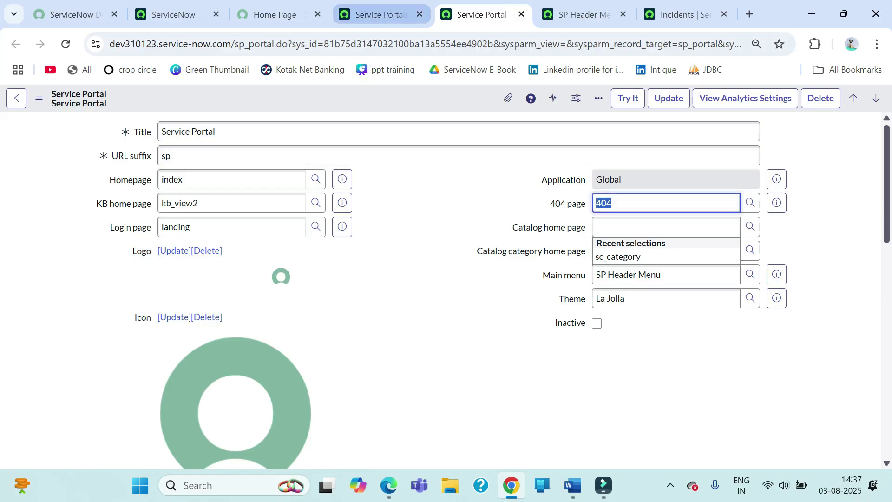
- Return to the existing Service Portals list and try to reload the unresponsive page
click(379, 14)
click(279, 123)
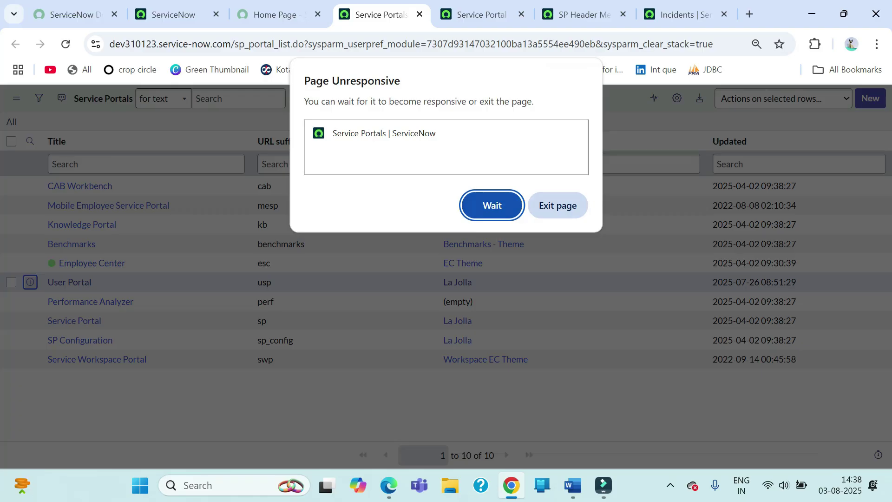
key(Return)
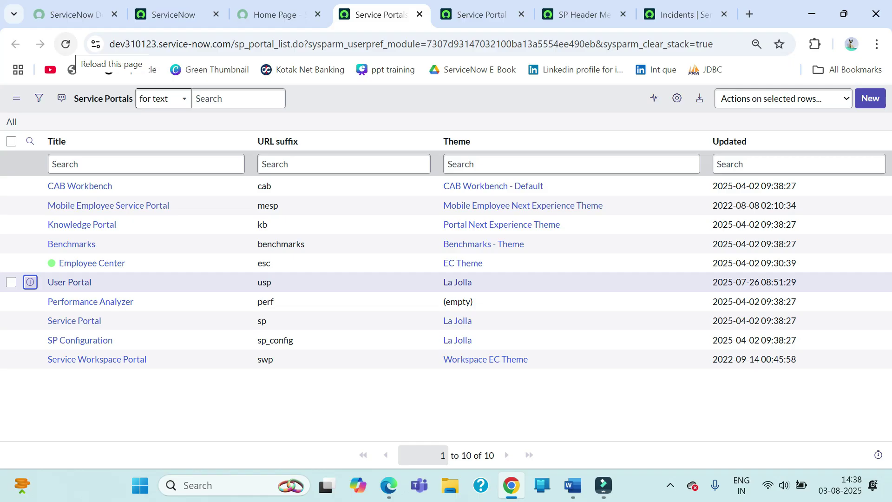
click(65, 43)
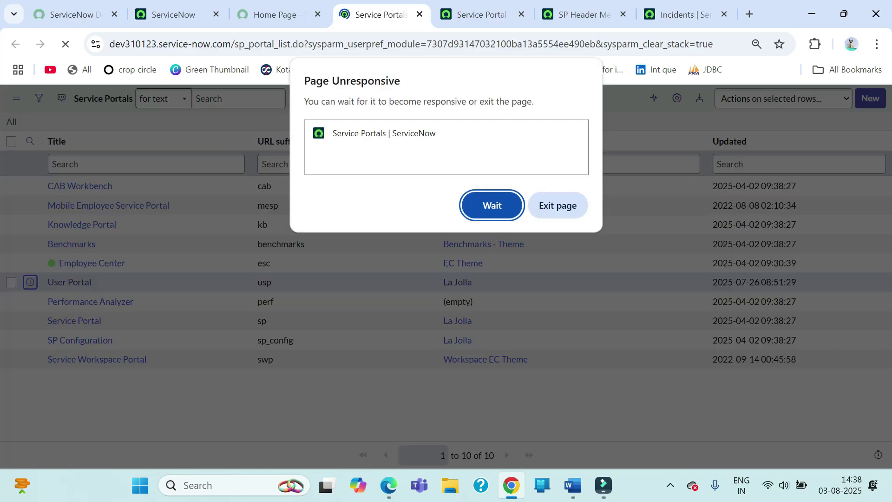
click(491, 205)
- Open a fresh Portals list and the User Portal record in new browser tabs, and close the unresponsive list
click(278, 15)
click(173, 14)
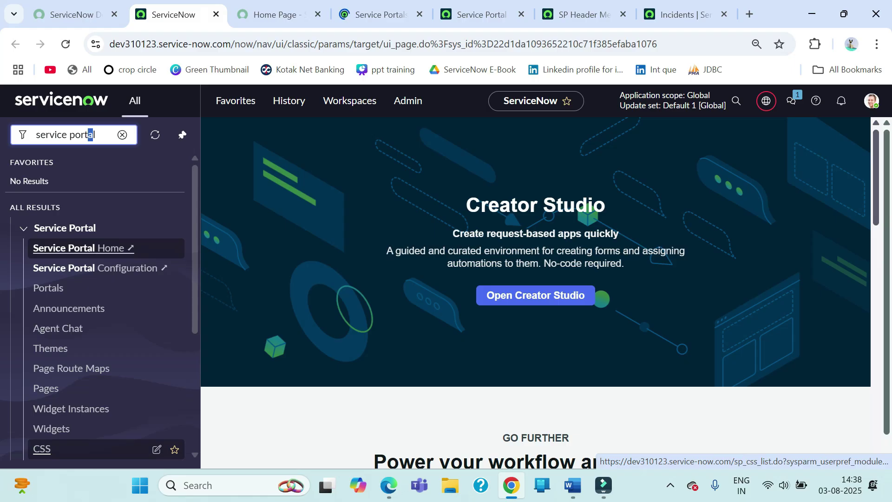
middle_click(48, 288)
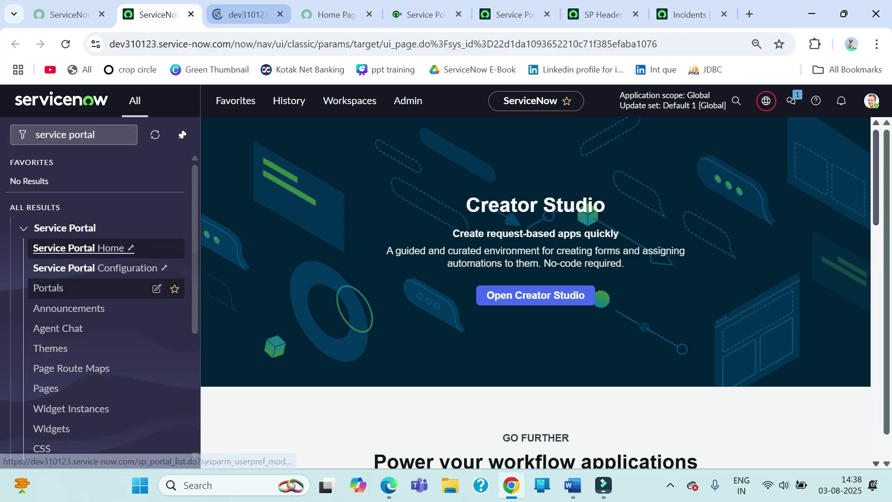
key(ctrl+Page_Down)
middle_click(69, 282)
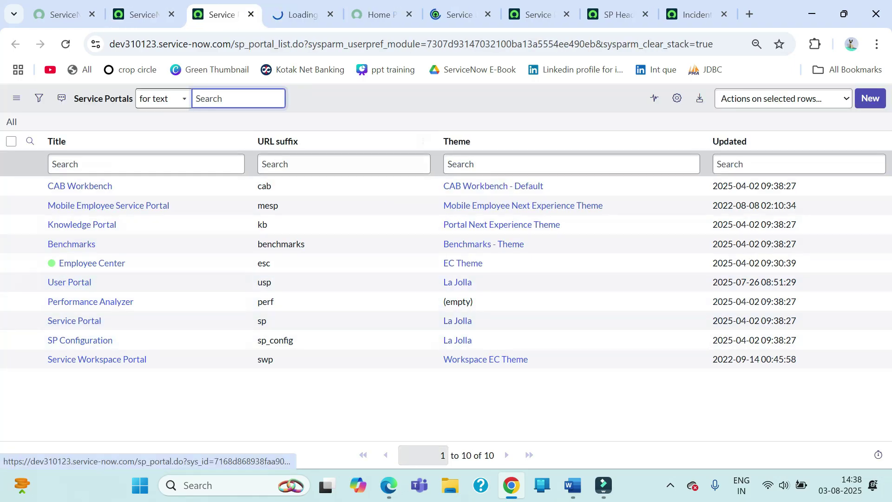
click(300, 14)
click(488, 14)
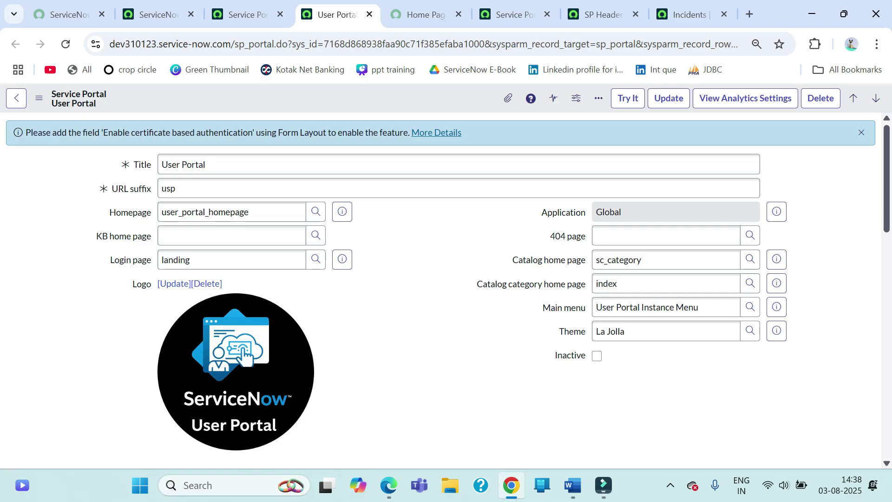
- Review the User Portal record from its header fields to its related lists, noting the title and URL suffix
scroll(441, 288, down, 15)
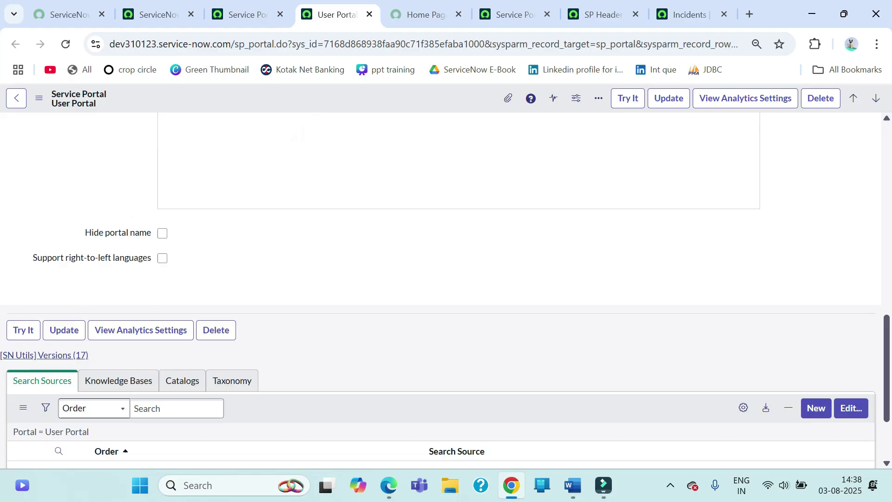
scroll(442, 288, up, 14)
scroll(448, 290, up, 1)
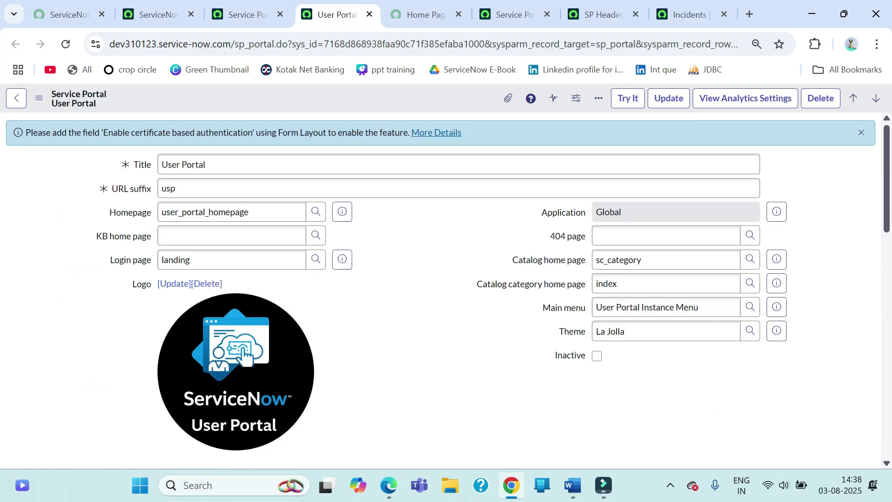
triple_click(205, 164)
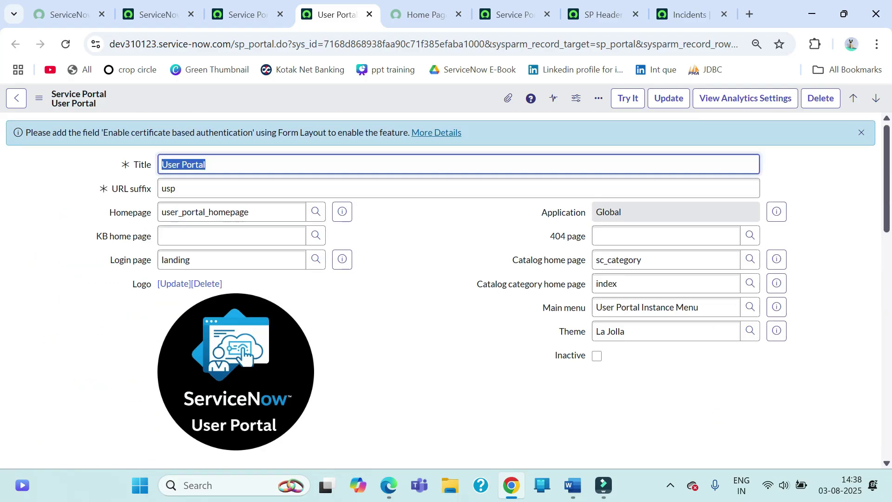
key(Tab)
key(Tab)
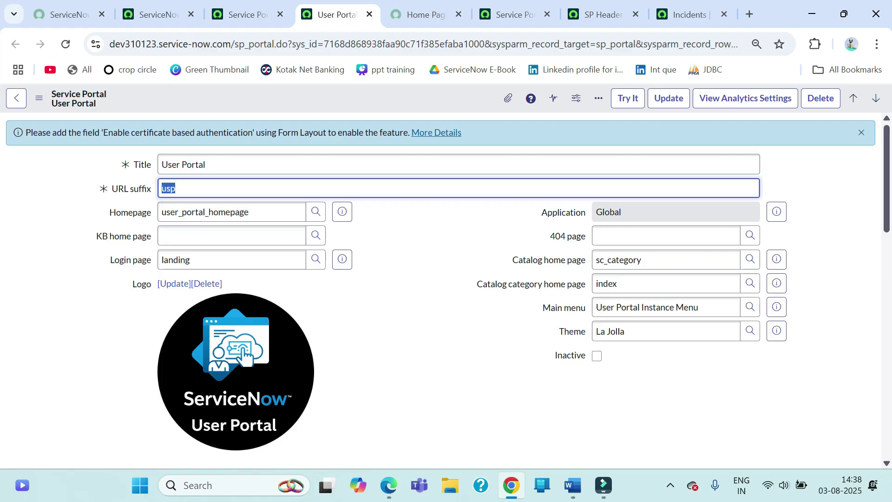
- Load the User Portal home page by replacing the path after the instance address with the suffix usp
drag(238, 43, 846, 69)
key(BackSpace)
key(BackSpace)
text(usp)
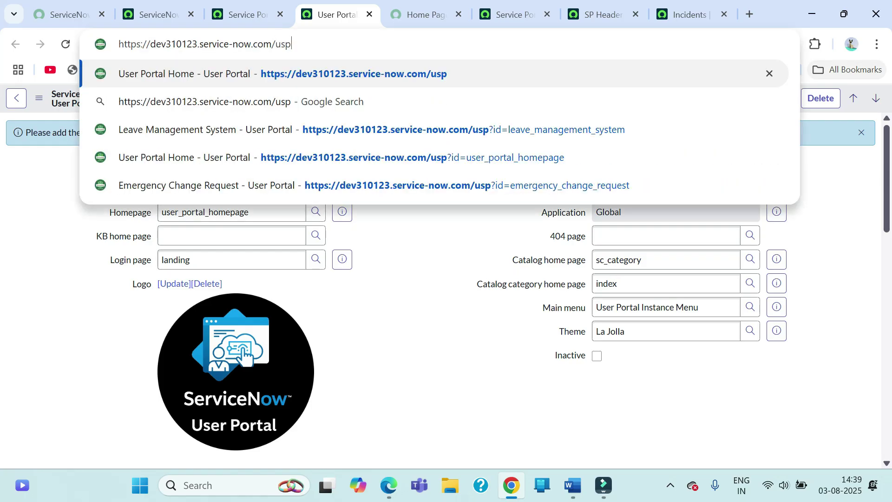
key(Return)
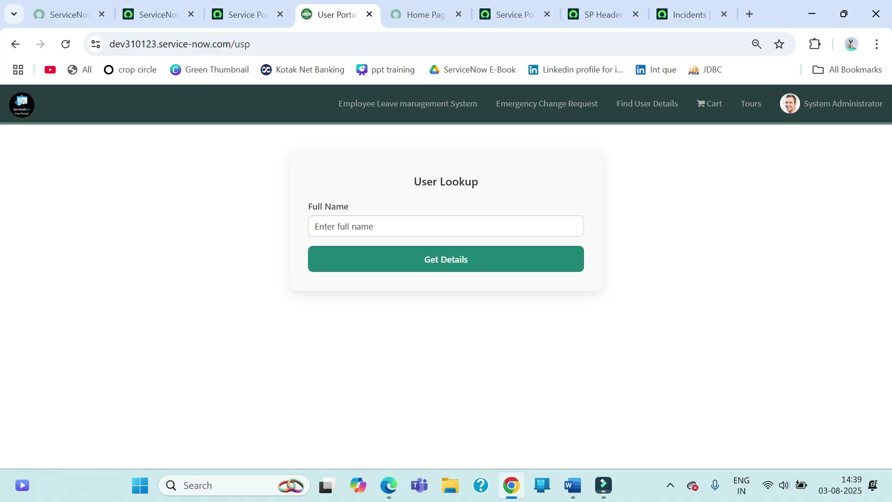
- Look up a user by full name in the User Lookup widget and check the returned email and phone fields
click(315, 225)
text(Abel Tuter)
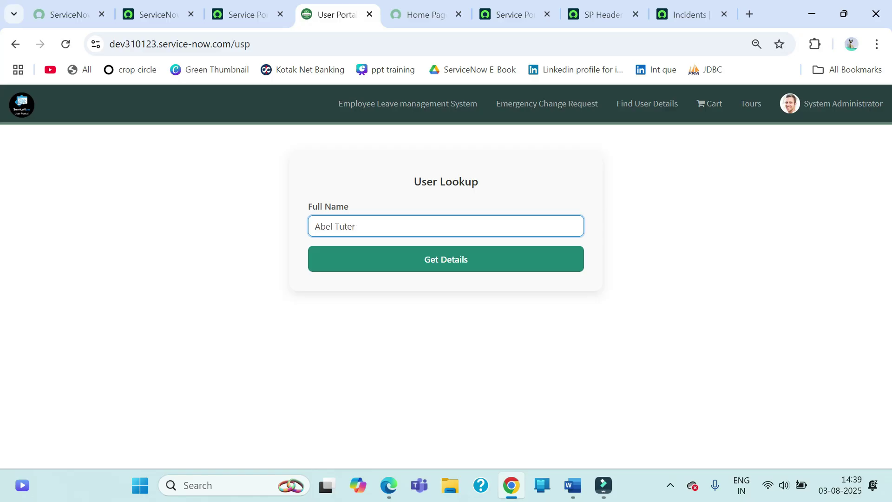
key(Tab)
key(Return)
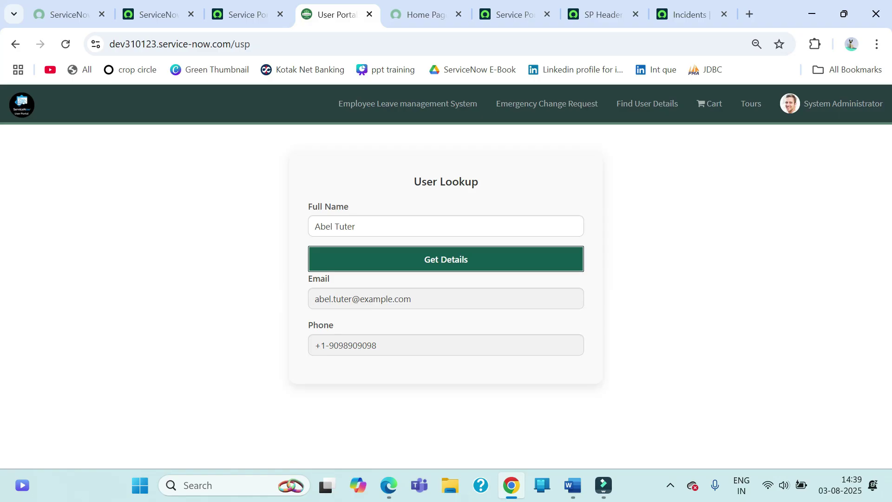
drag(376, 345, 315, 345)
drag(411, 298, 315, 299)
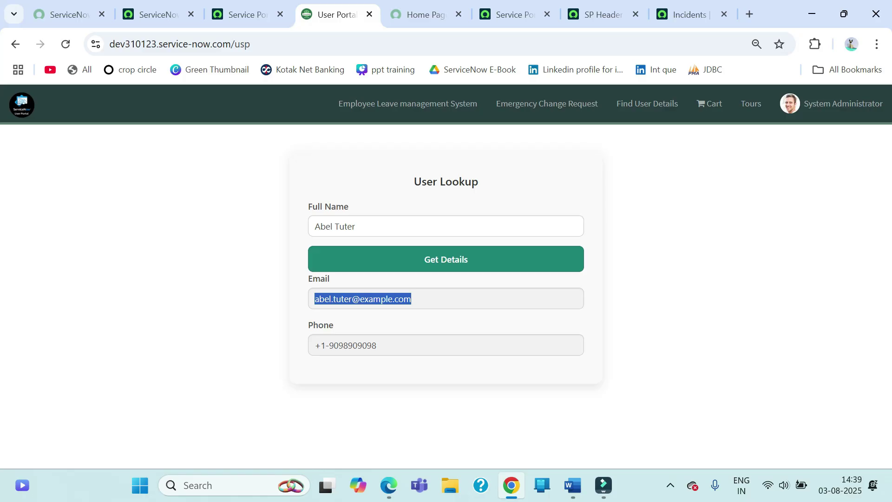
click(315, 299)
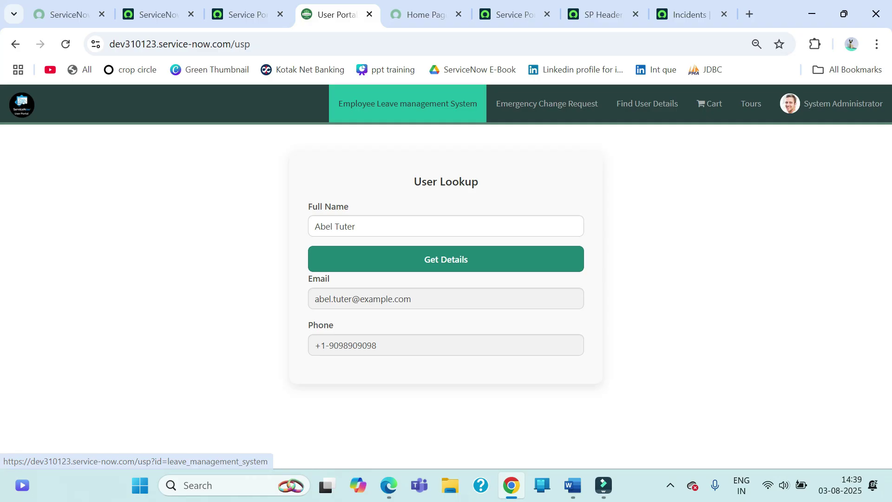
- Open the Employee Leave management System page and get the leave balance for the user's full name
click(408, 103)
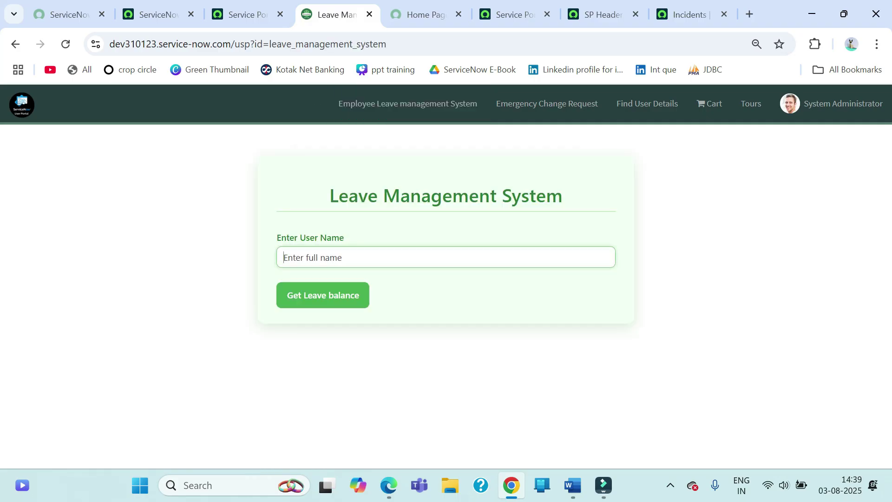
text(Abel Tuter)
key(Tab)
key(Return)
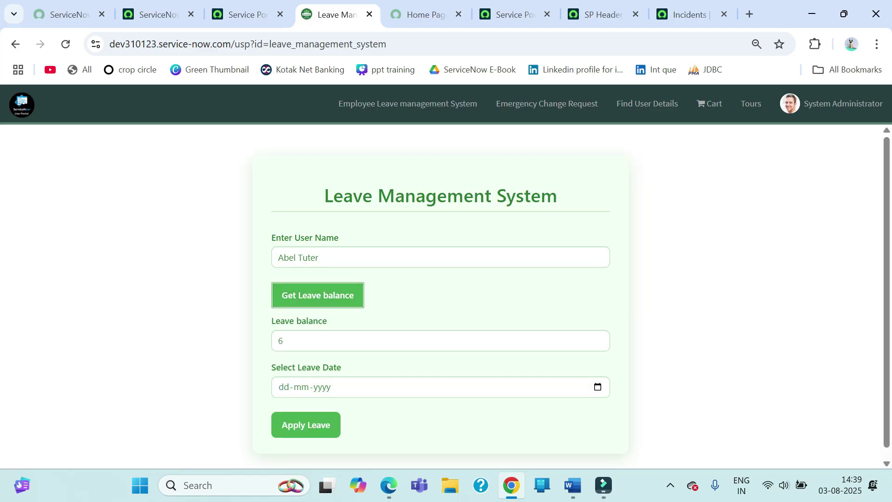
- Apply for leave on 04-08-2025 and acknowledge the confirmation
click(597, 386)
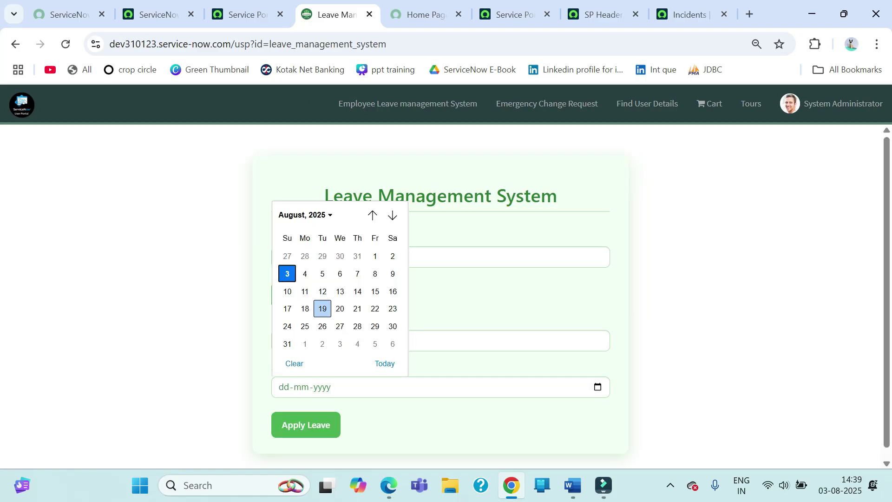
click(305, 273)
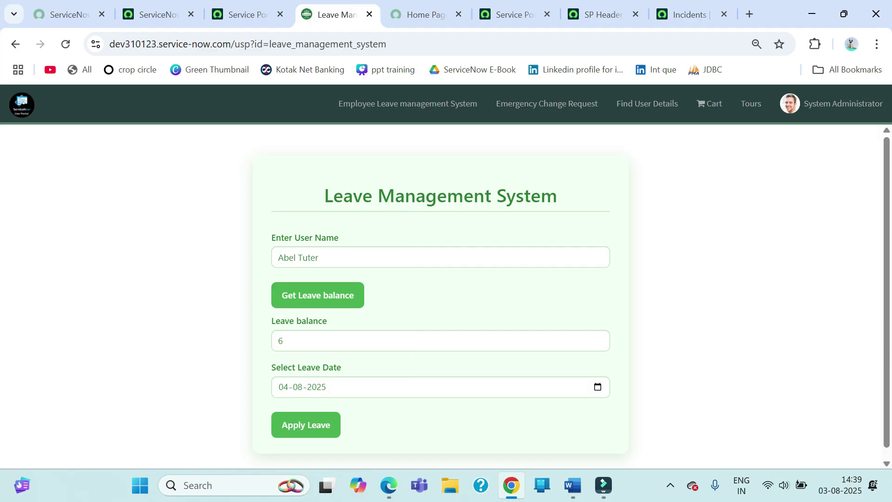
scroll(306, 420, down, 1)
click(306, 415)
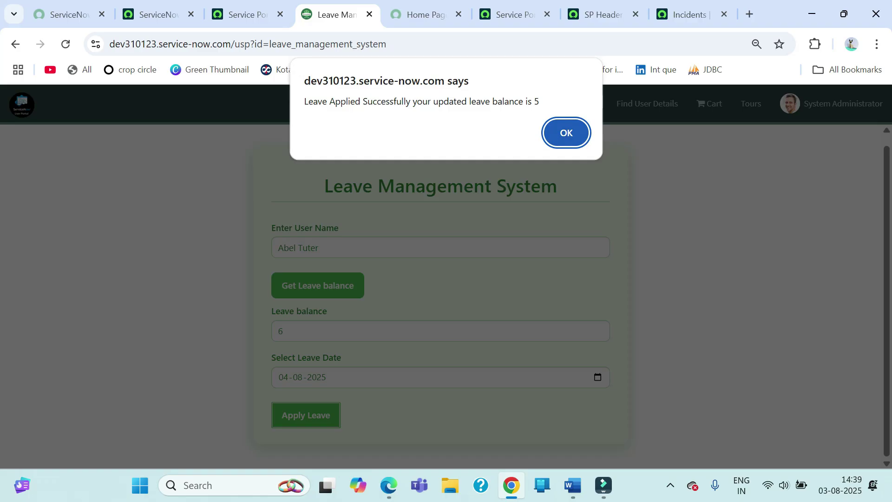
key(Return)
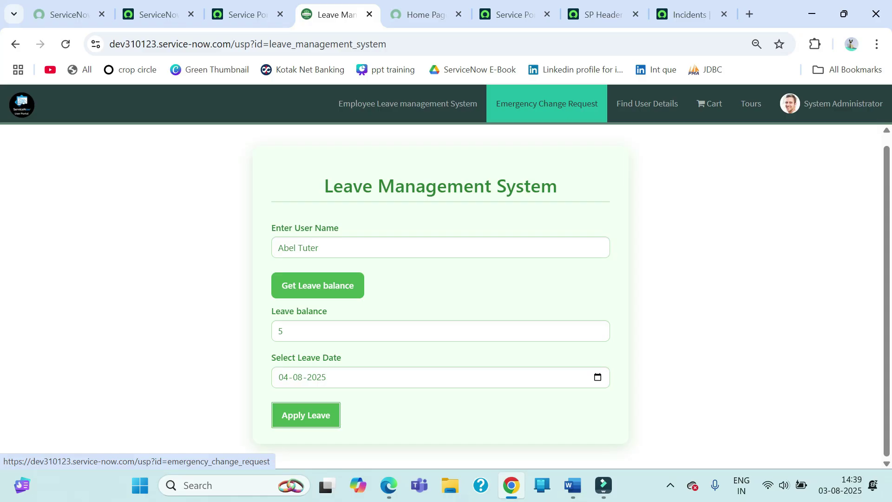
- Retrieve the emergency change data on the Emergency Change Request page and go back to the Employee Leave management System page
click(546, 103)
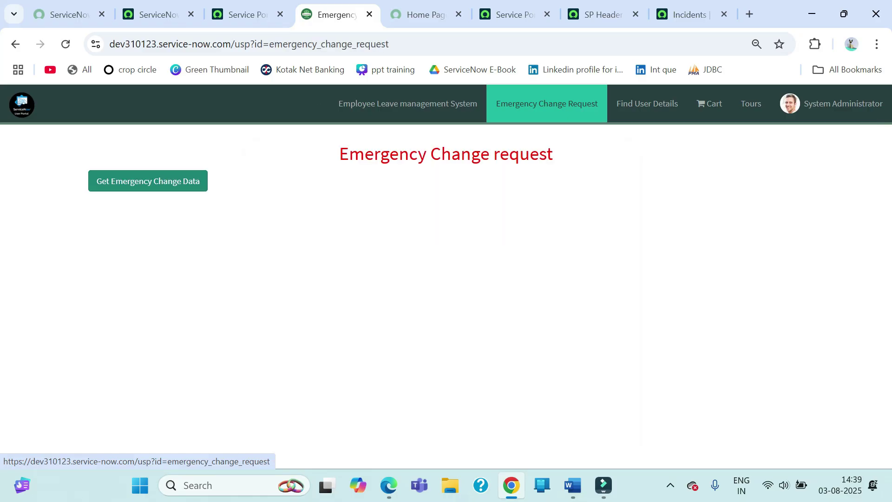
click(148, 180)
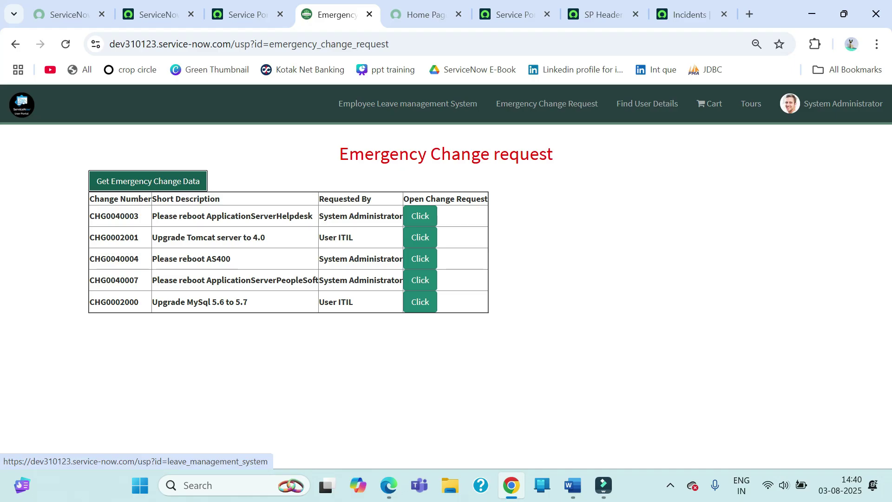
click(407, 104)
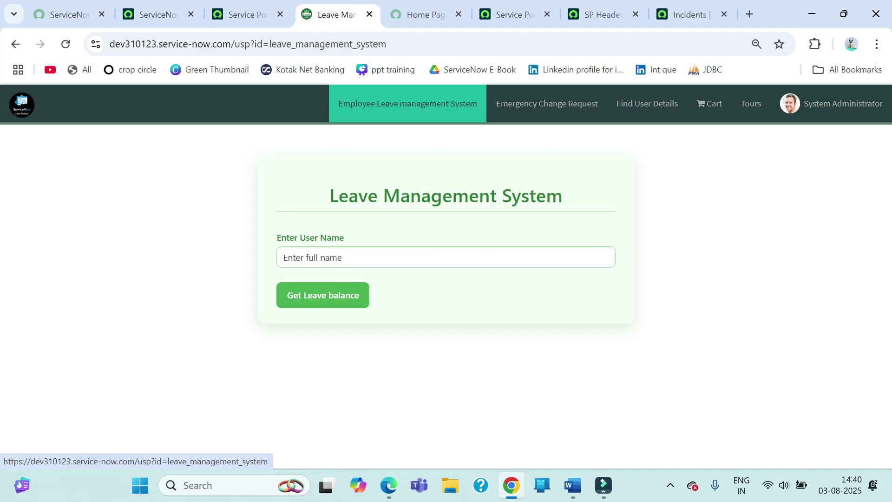
drag(329, 195, 562, 195)
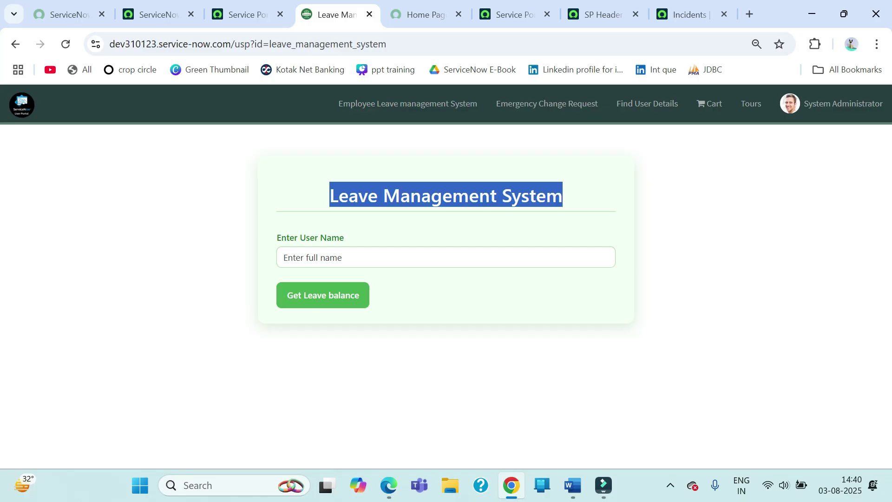
- Open the Service Portal Pages list in a new browser tab and check its table name in the address
key(ctrl+shift+Tab)
key(ctrl+shift+Tab)
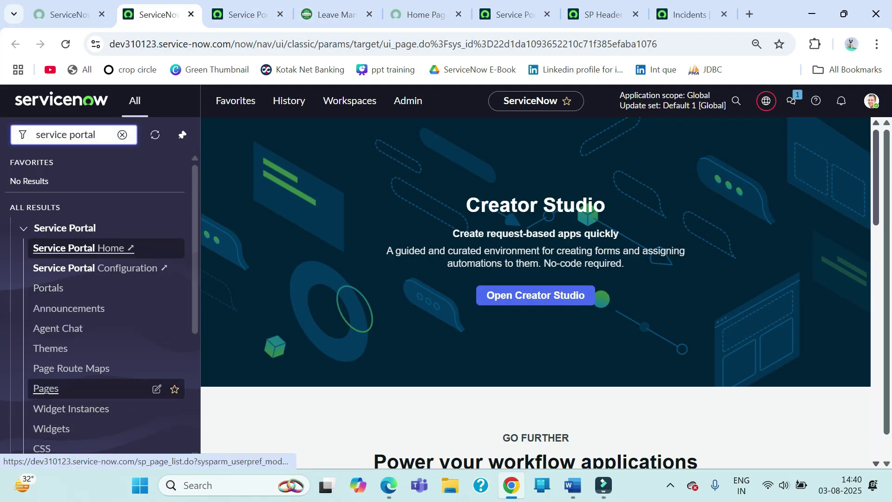
ctrl+click(46, 389)
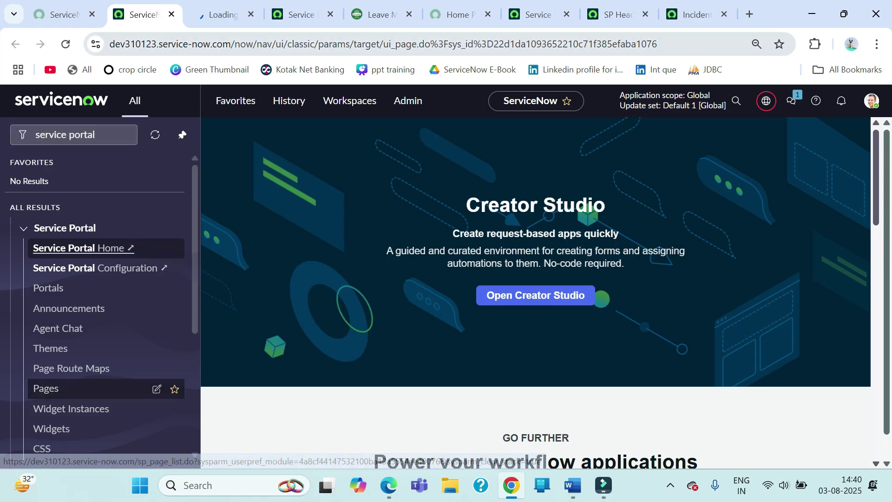
key(ctrl+Tab)
double_click(292, 44)
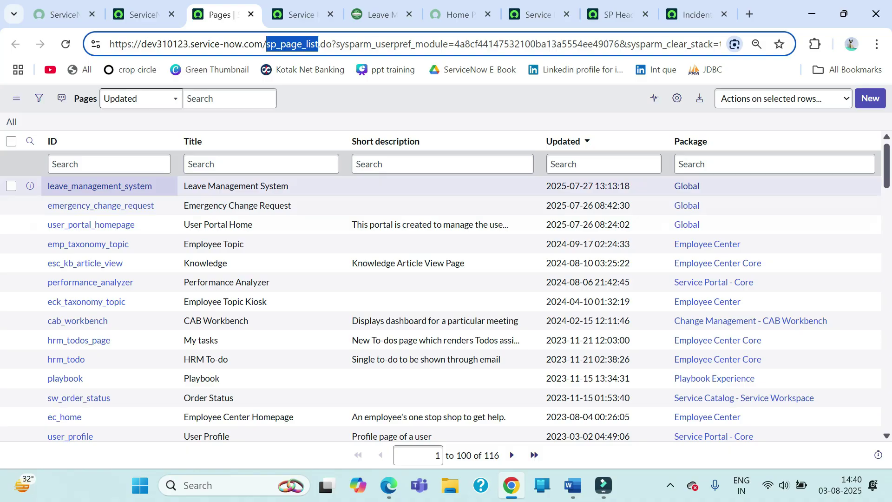
- Open the leave_management_system page record in a new tab and review its Page Content and container list
click(30, 186)
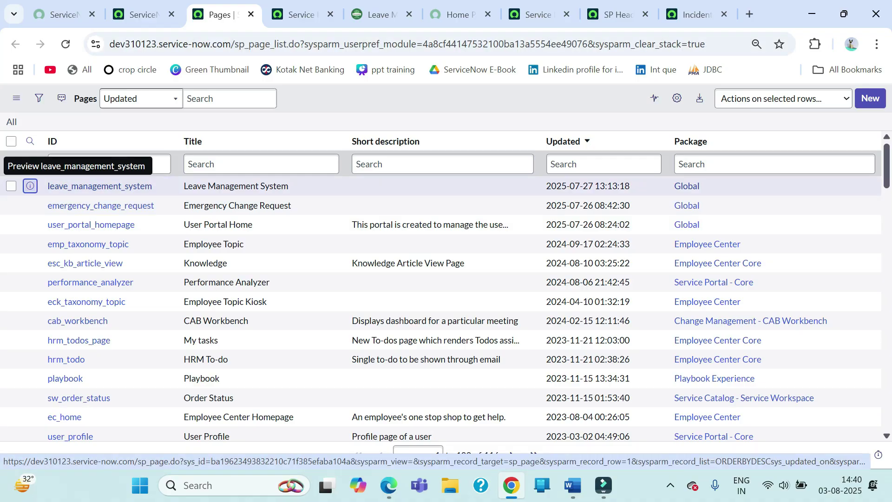
click(30, 185)
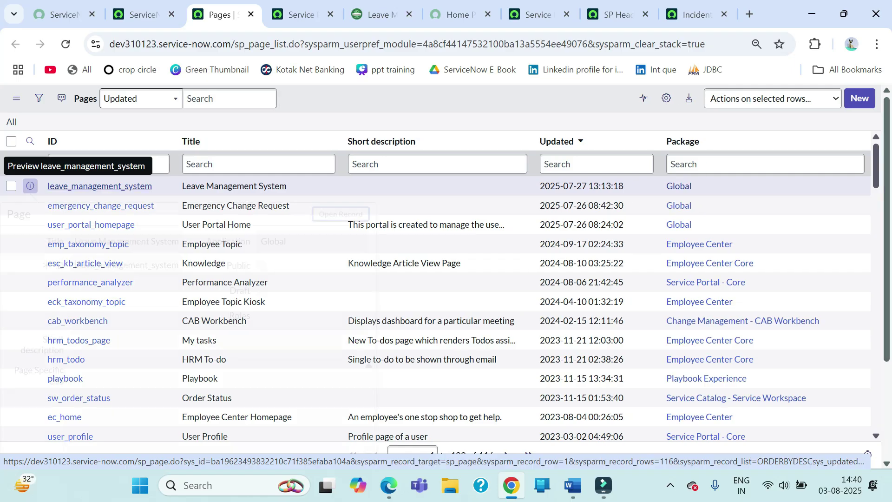
click(340, 213)
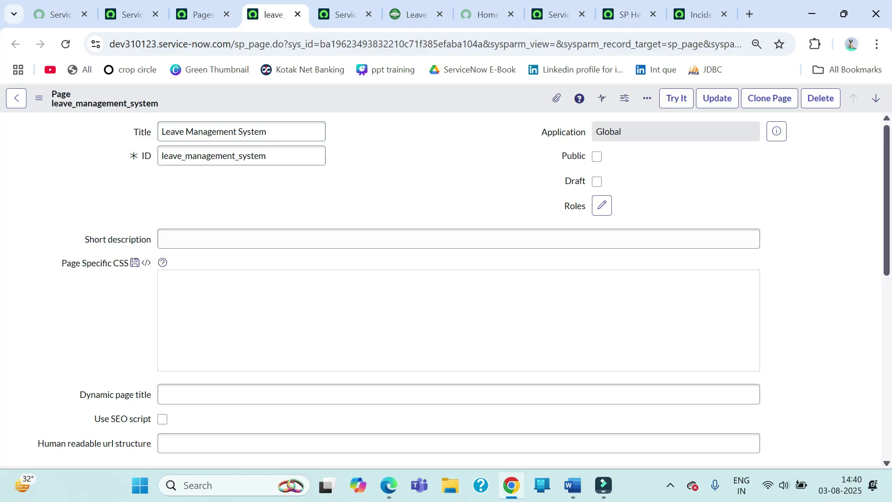
scroll(446, 288, down, 8)
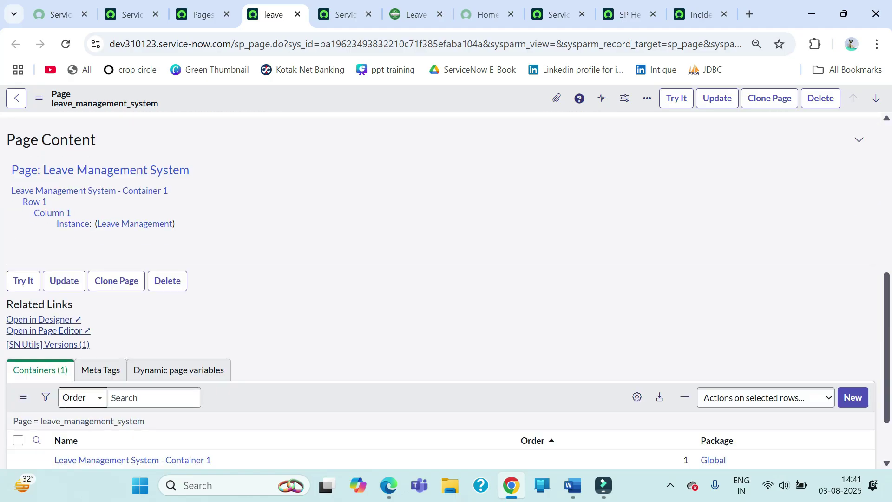
scroll(446, 288, down, 2)
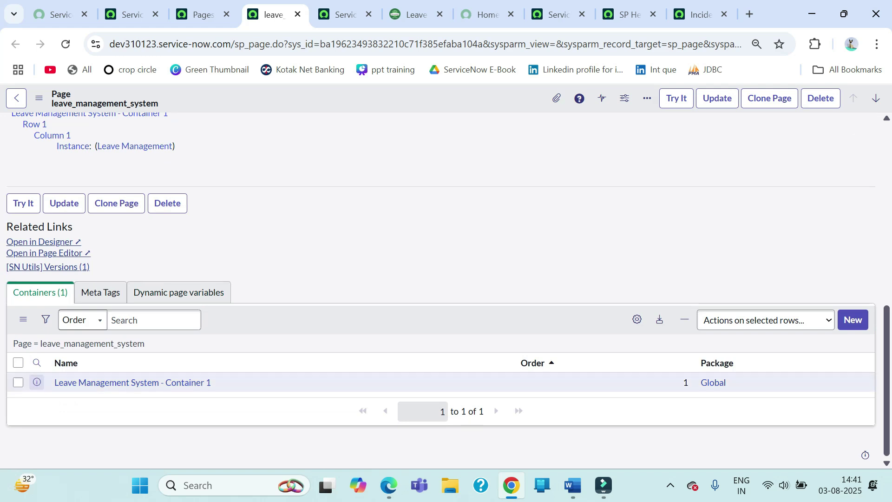
- Open the Leave Management System - Container 1 record in a new tab and view its rows
click(36, 382)
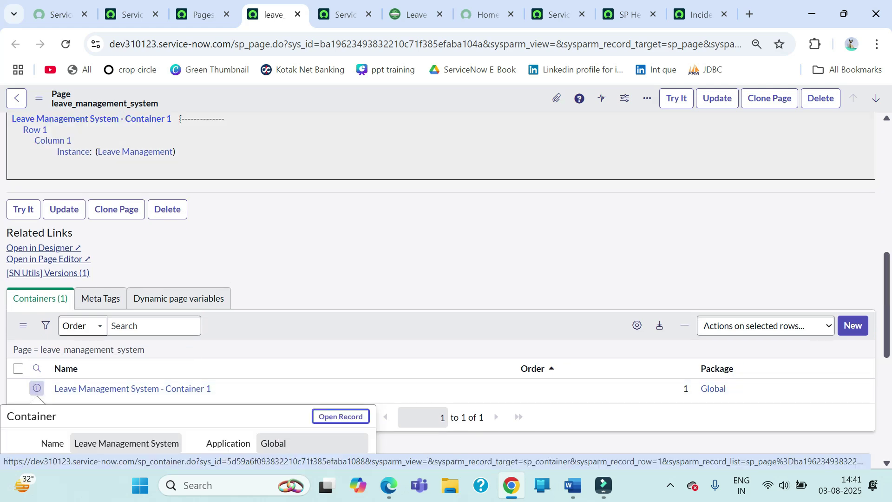
ctrl+click(340, 416)
click(311, 14)
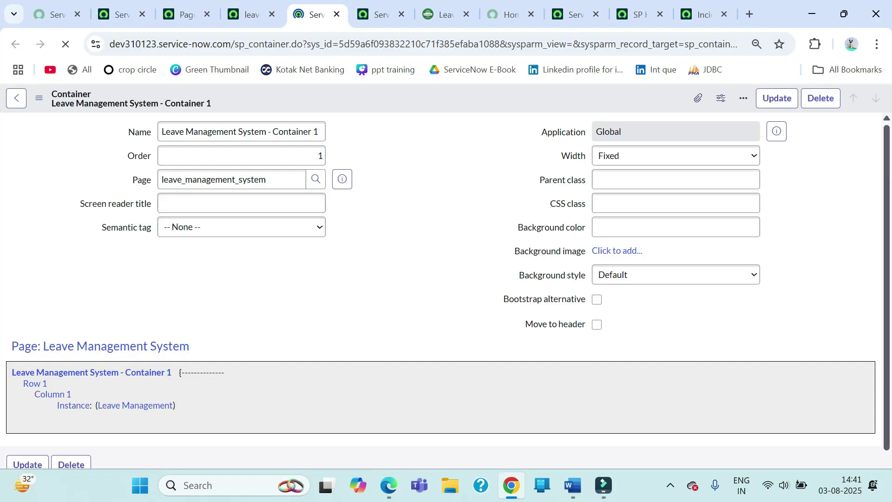
scroll(446, 278, down, 2)
scroll(446, 279, down, 2)
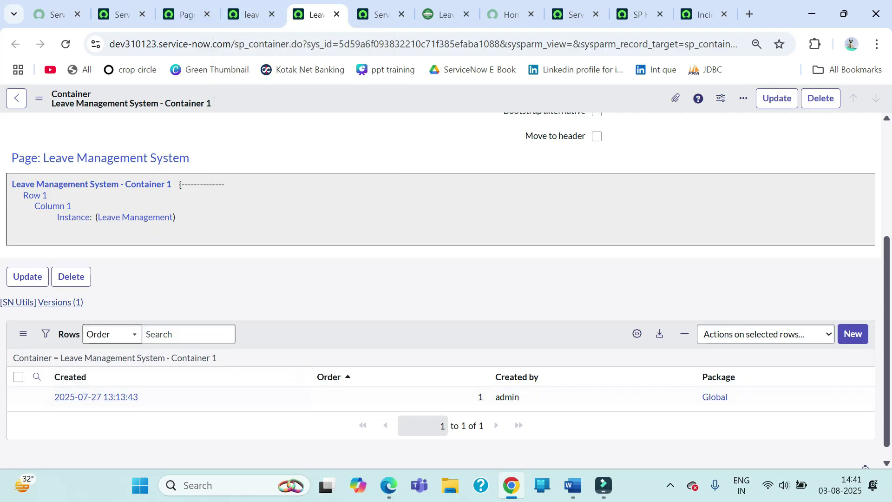
- Open the container's row record in a new tab and view its columns
click(37, 396)
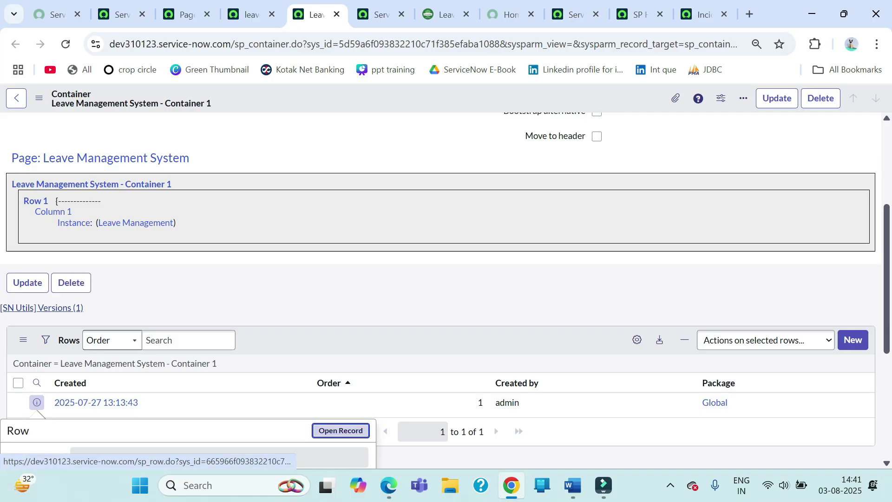
ctrl+click(341, 431)
click(352, 14)
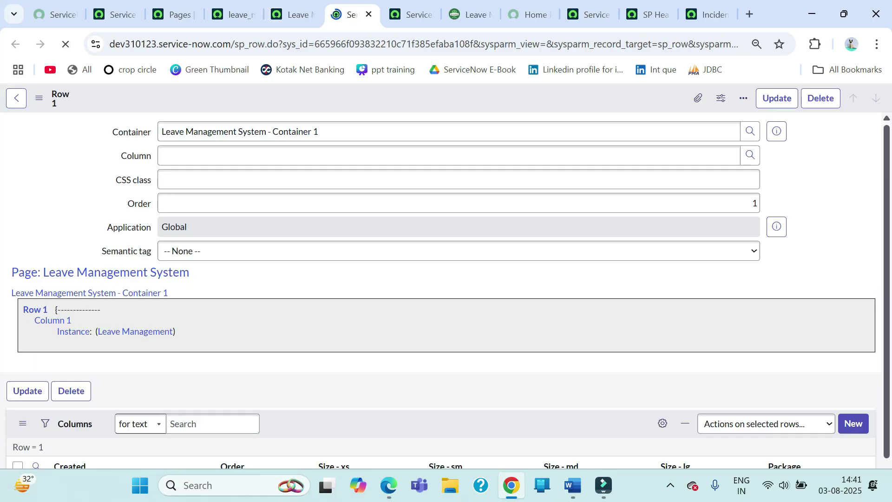
scroll(37, 382, down, 3)
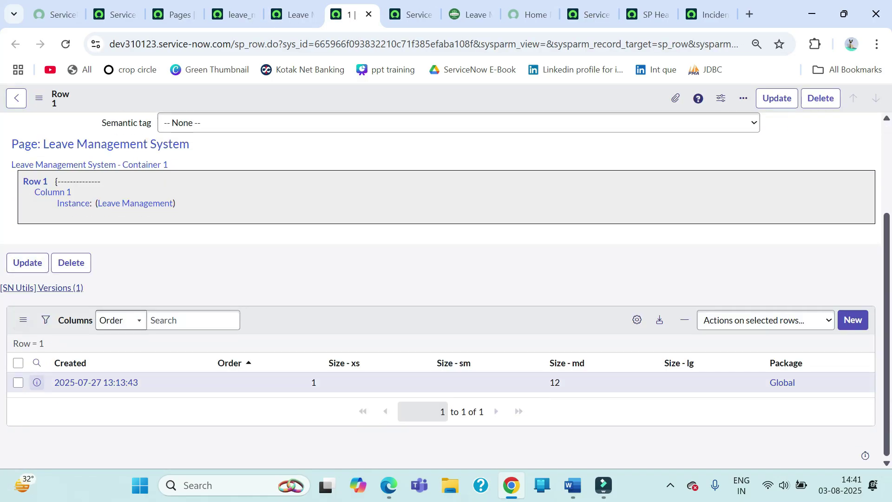
- Open the row's column record in a new tab, and from its instances open the Leave Management widget in another tab
click(36, 382)
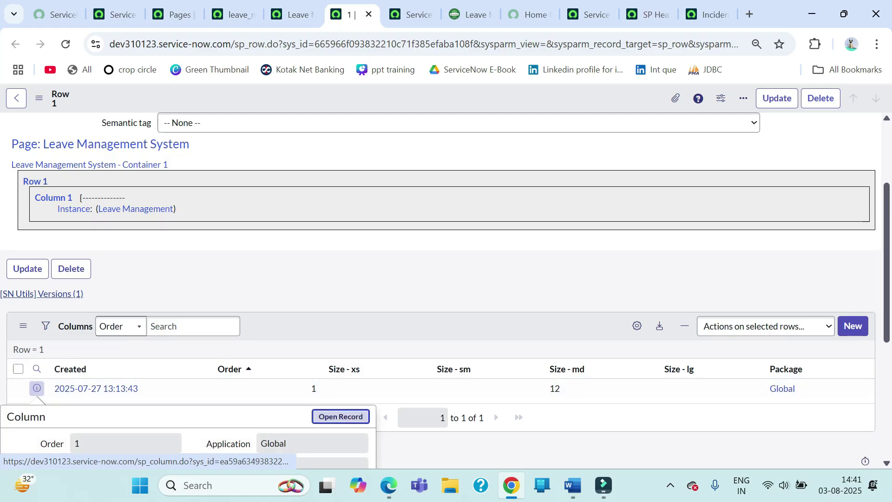
ctrl+click(341, 416)
key(ctrl+Tab)
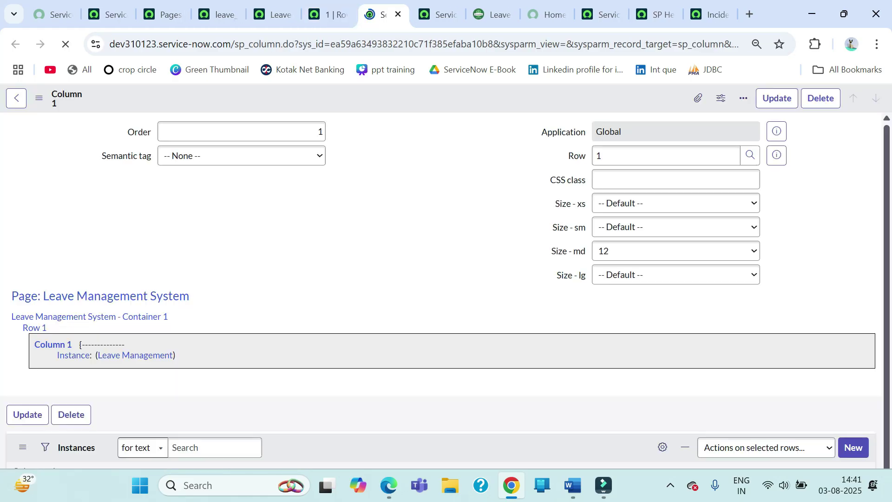
scroll(445, 278, down, 2)
scroll(96, 382, down, 2)
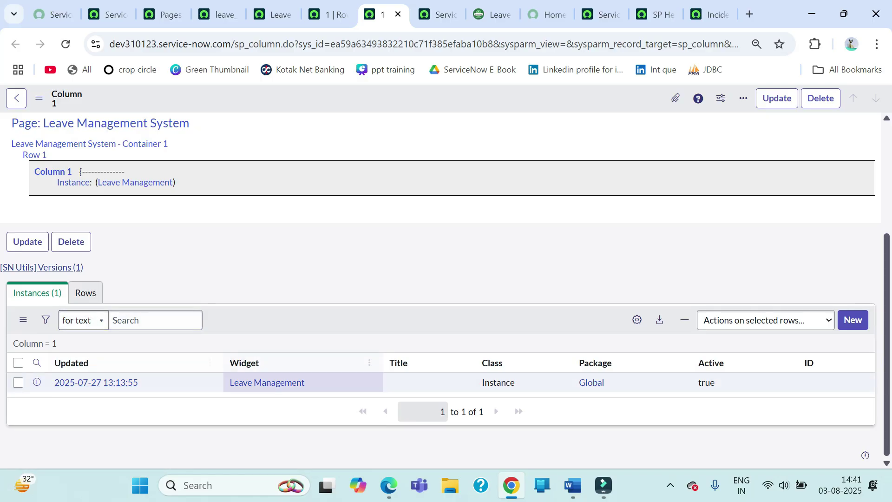
ctrl+click(267, 383)
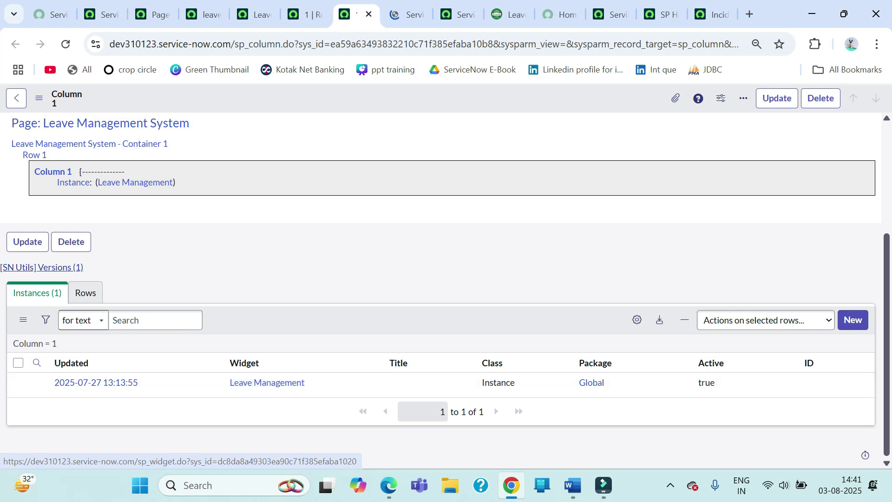
- Return to the leave_management_system page record and highlight the page title and container name in the Page Content outline
click(203, 15)
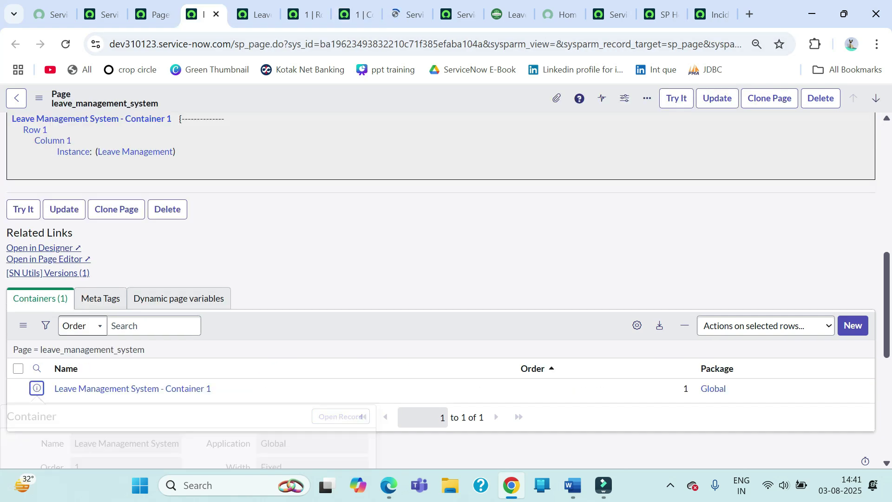
scroll(446, 288, up, 3)
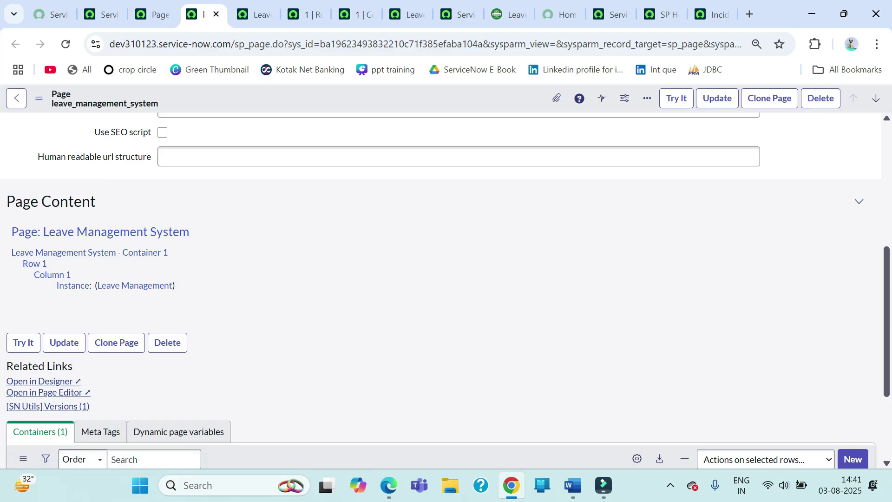
drag(189, 231, 11, 231)
drag(169, 252, 11, 252)
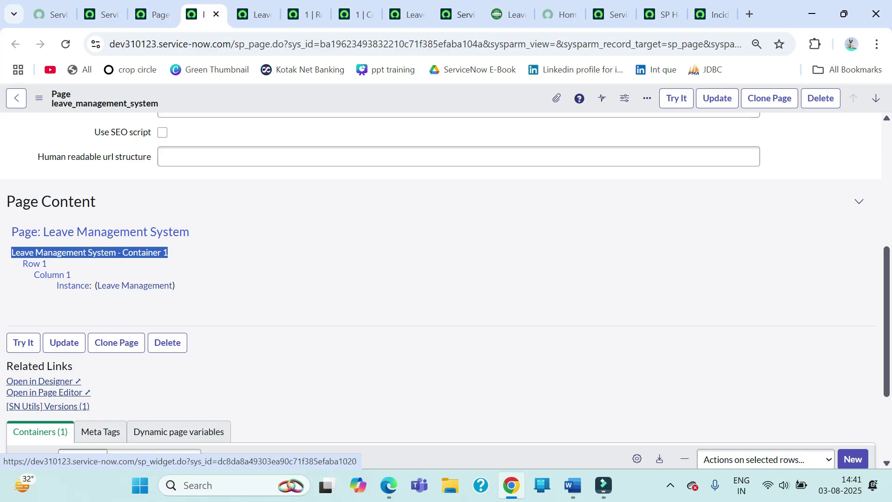
- Switch to the Leave Management widget record and review its Body HTML template and CSS
click(356, 15)
click(407, 15)
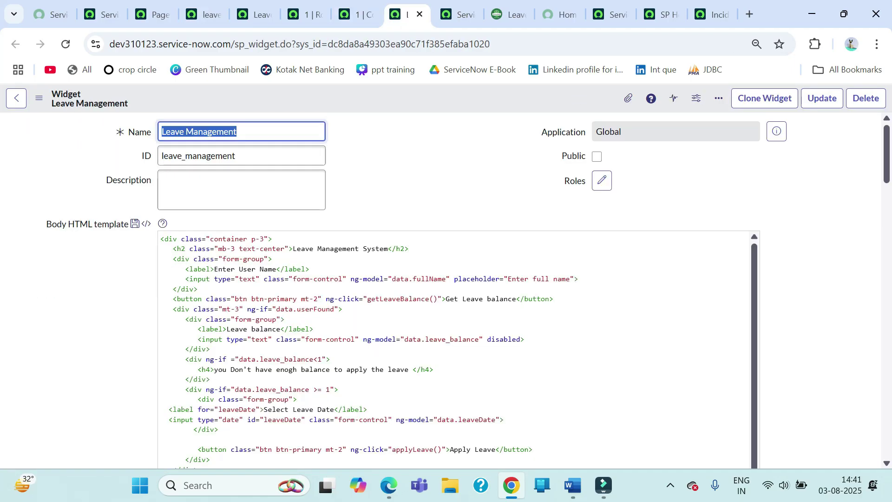
scroll(446, 290, down, 1)
scroll(446, 290, up, 1)
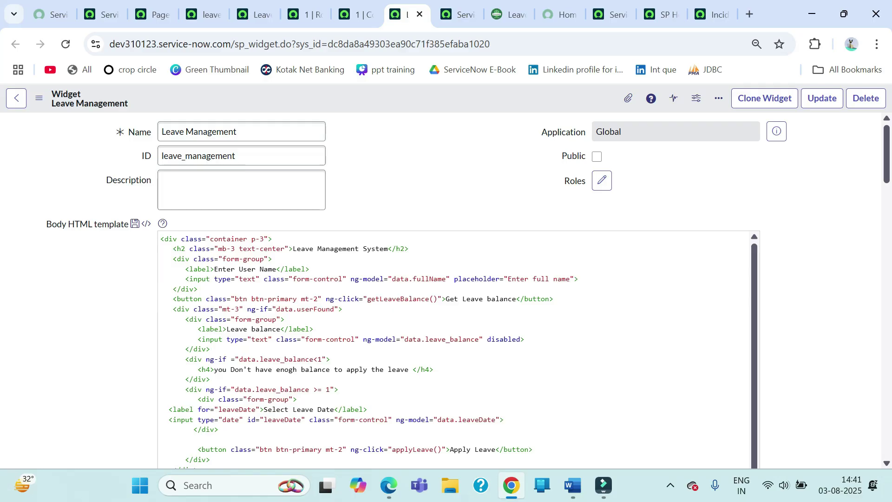
scroll(445, 288, down, 6)
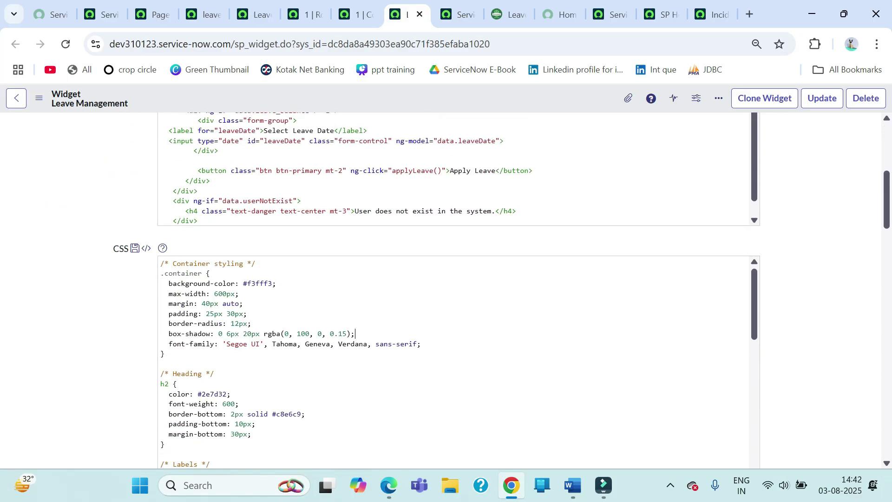
- Review the widget's server script, from the leave balance lookup to the applyleave block
scroll(455, 362, down, 15)
scroll(455, 363, down, 1)
scroll(455, 362, down, 8)
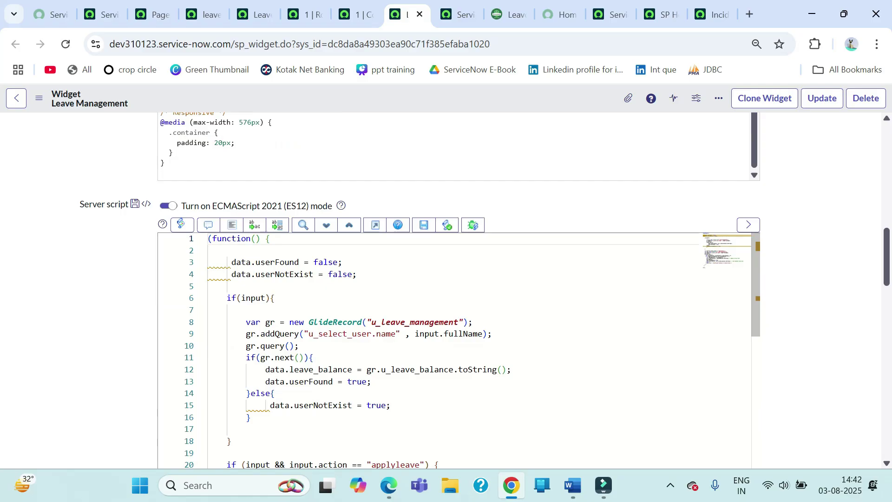
click(275, 298)
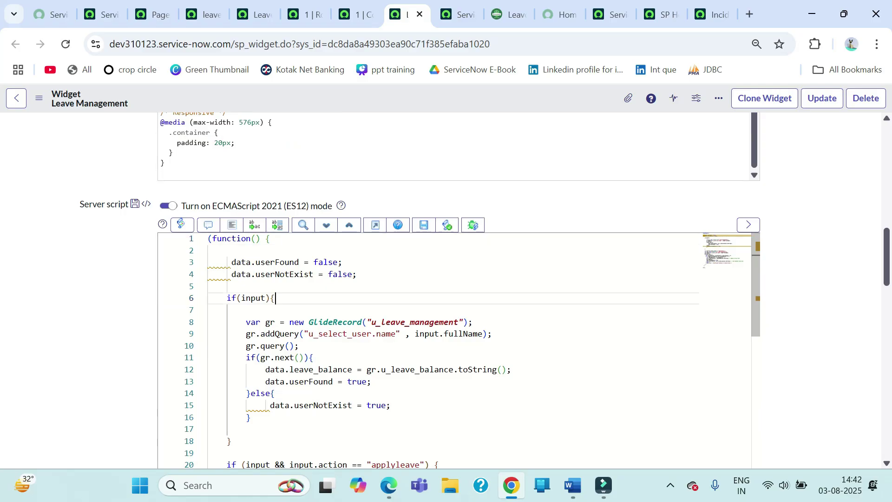
scroll(454, 350, down, 3)
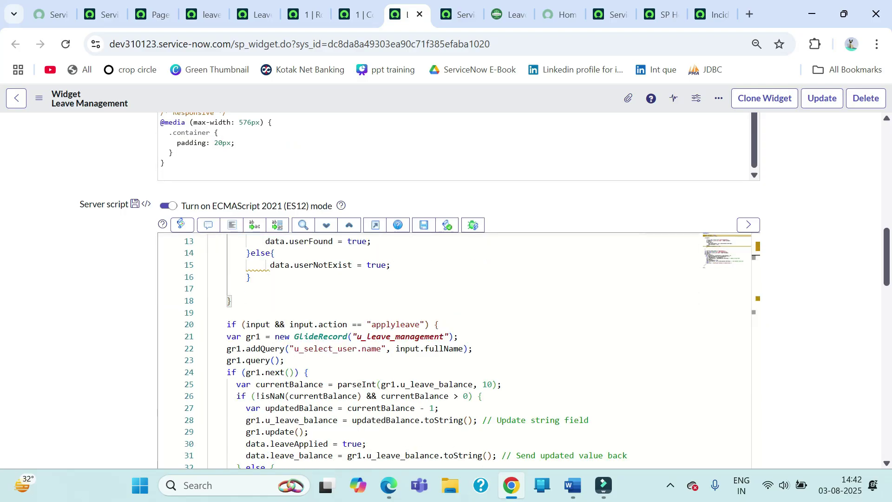
scroll(446, 288, down, 2)
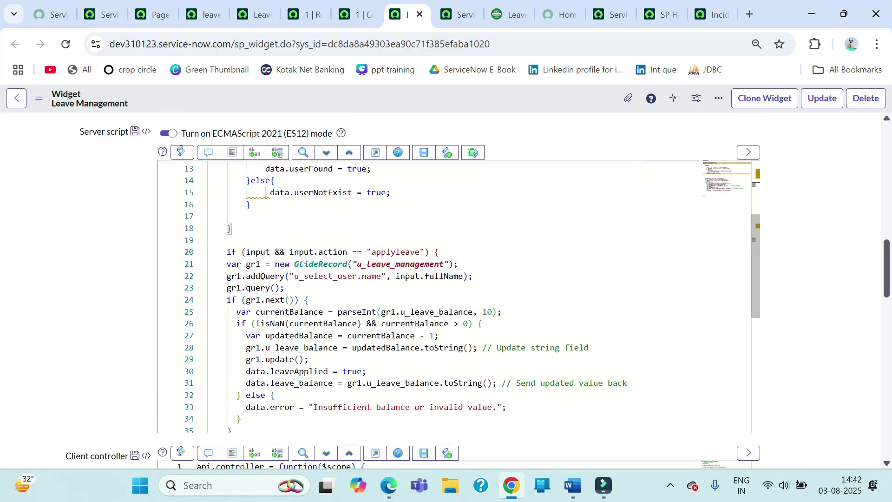
- Show the data of the u_leave_management table from the server script and highlight the second user's name and leave balance
right_click(402, 264)
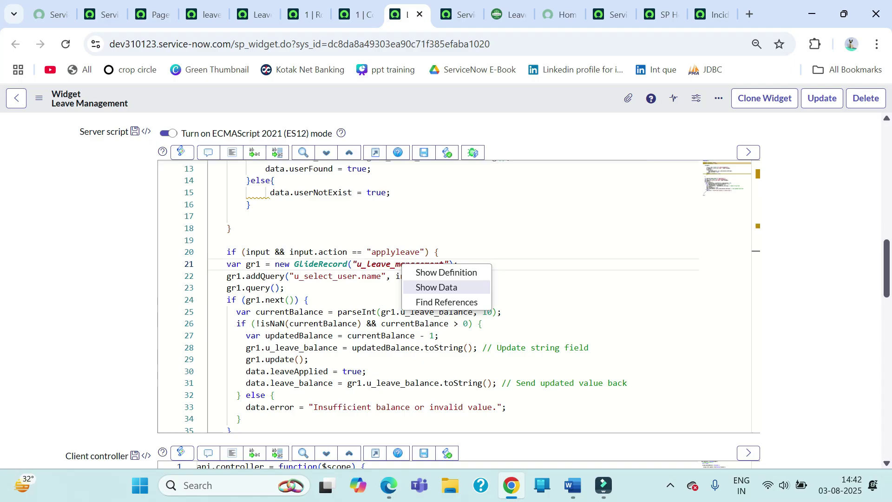
click(436, 287)
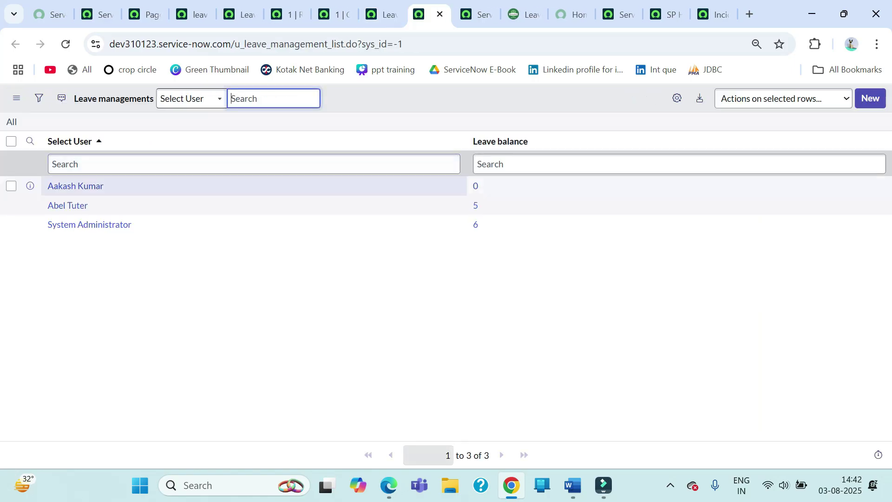
drag(92, 205, 48, 206)
drag(481, 206, 472, 205)
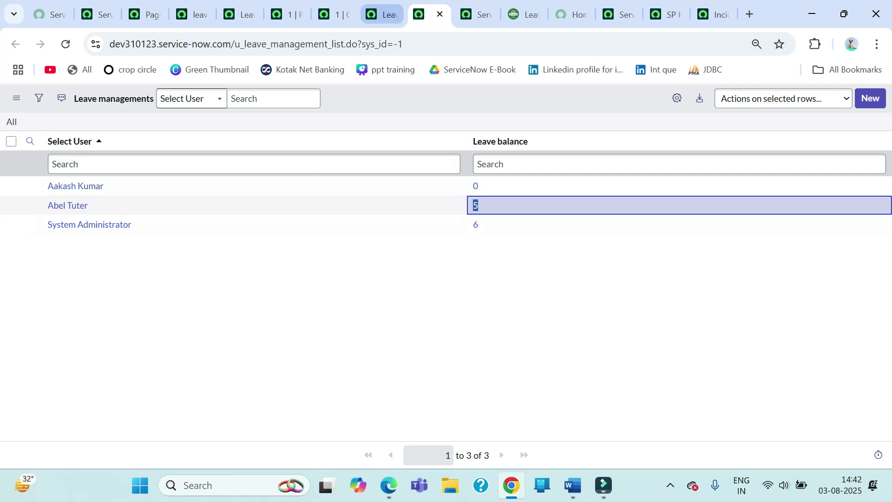
- Return to the Leave Management widget record and review its client controller, link function and remaining fields
click(384, 14)
scroll(455, 288, down, 5)
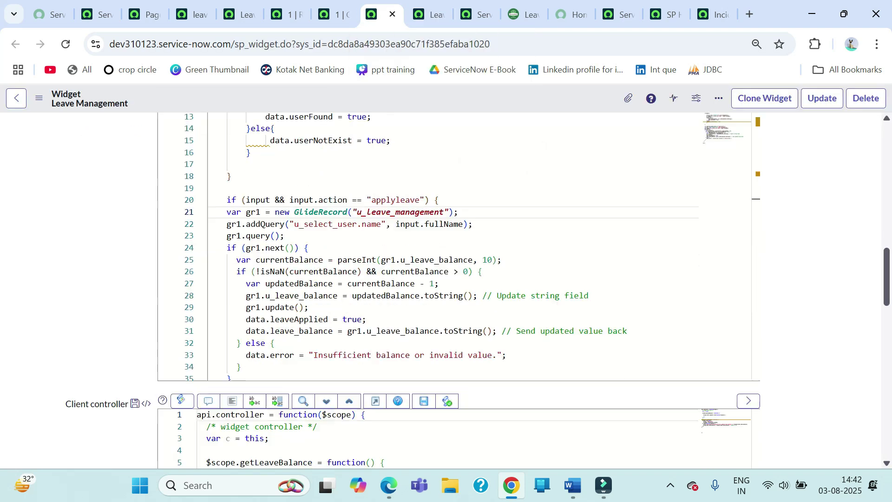
scroll(455, 316, down, 1)
scroll(455, 316, up, 1)
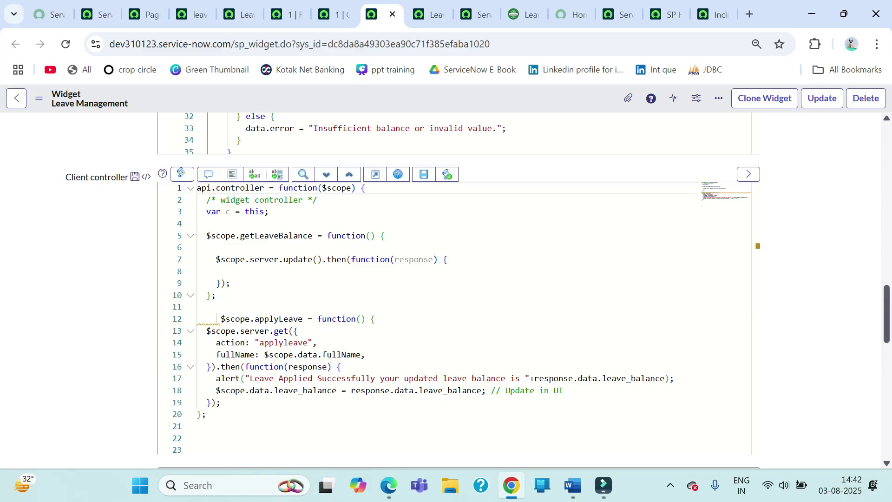
scroll(455, 288, down, 10)
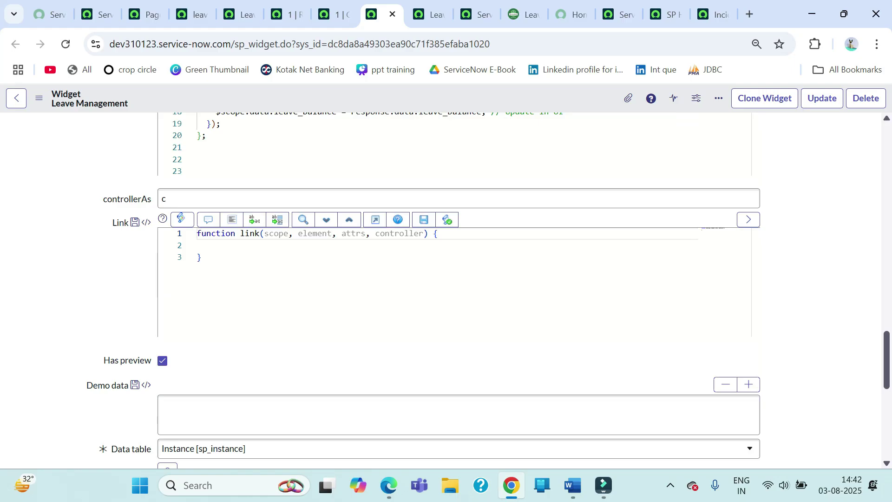
scroll(440, 288, down, 4)
- Open the Leave Management widget in the Widget Editor, check its additional options, and preview the widget
click(53, 232)
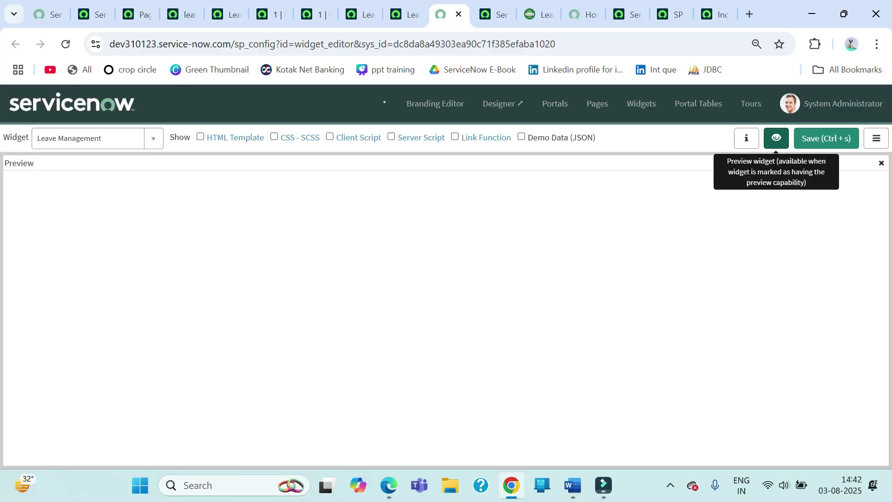
click(776, 137)
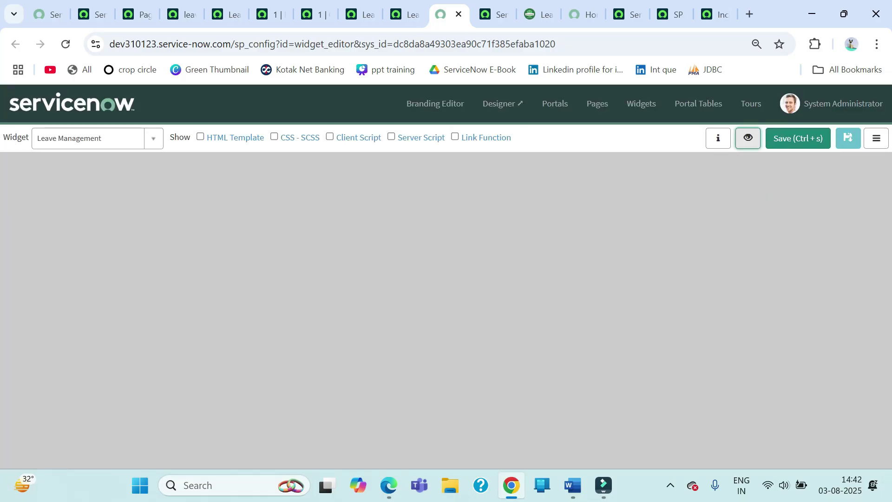
click(876, 138)
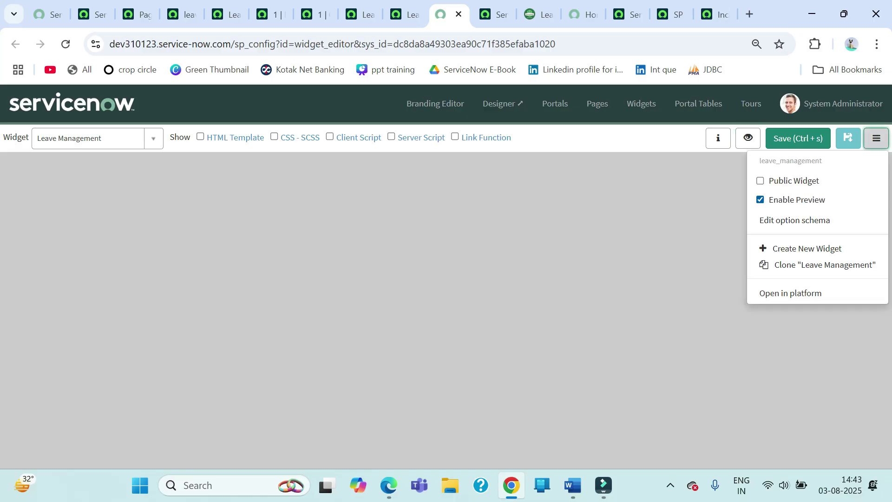
click(748, 138)
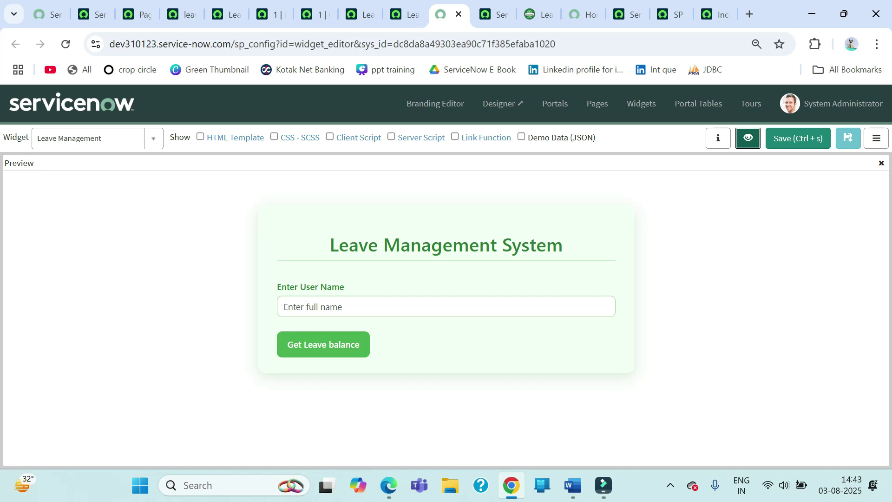
- Check the user records in the Leave managements list, and return to the Leave Management widget preview
click(284, 306)
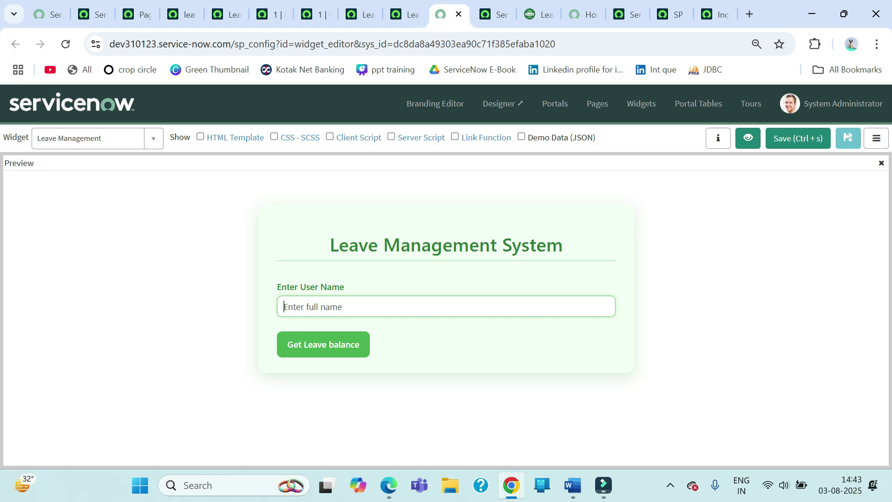
click(403, 14)
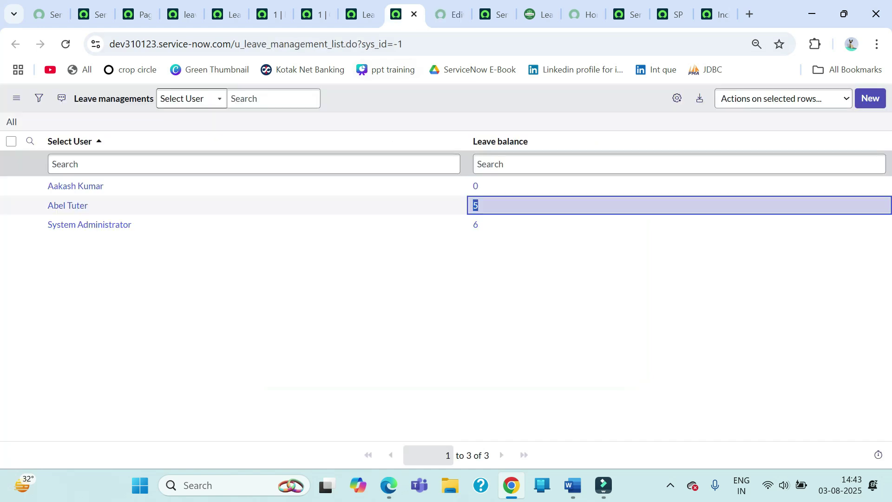
click(360, 14)
click(449, 14)
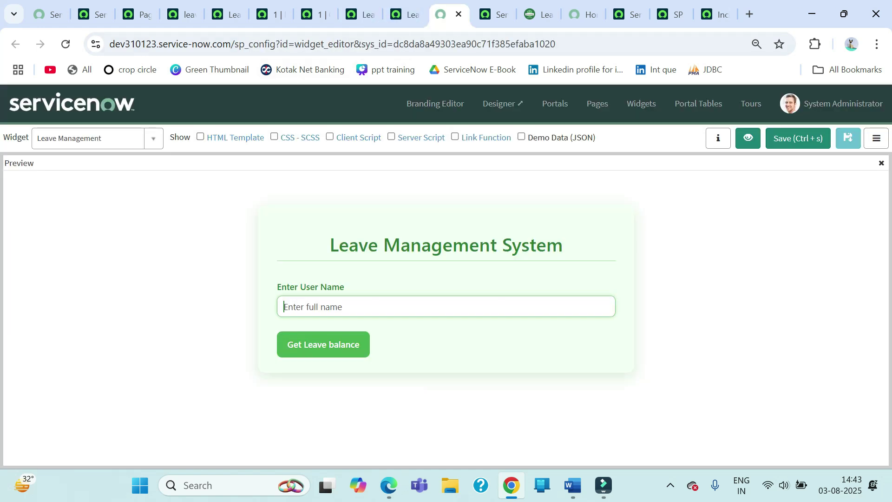
- Show the widget's HTML template and highlight the ng-model="data.fullName" binding, the Apply Leave ng-click attribute and the line 16 ng-if directive
click(200, 137)
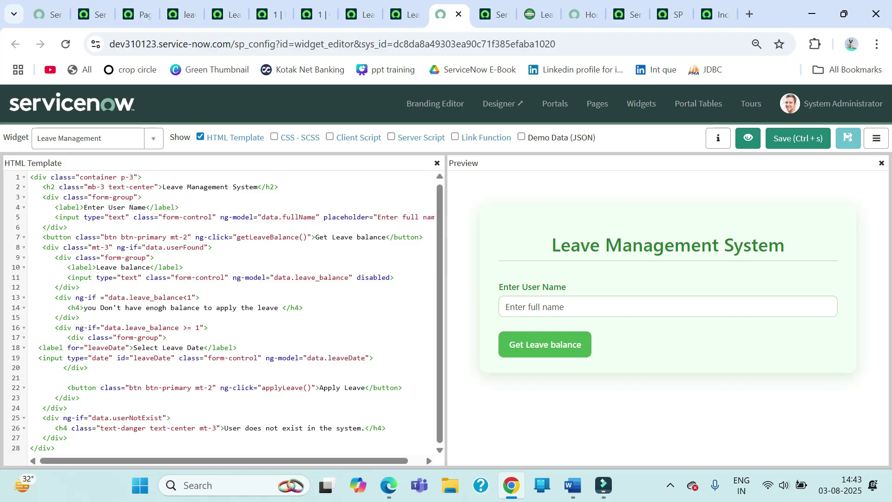
drag(221, 217, 320, 217)
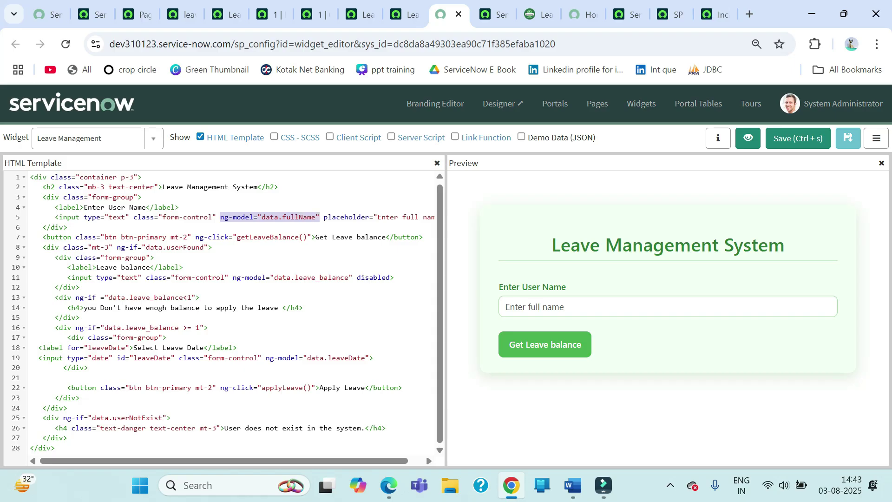
drag(221, 387, 262, 388)
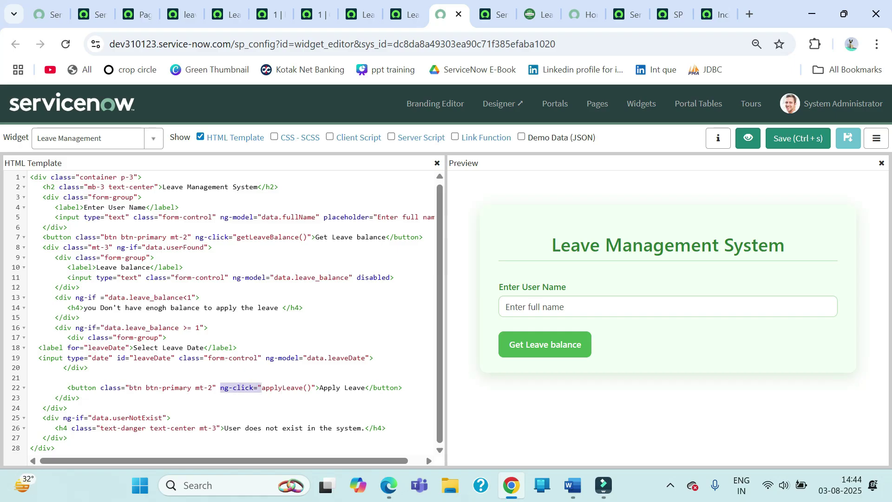
drag(75, 327, 96, 328)
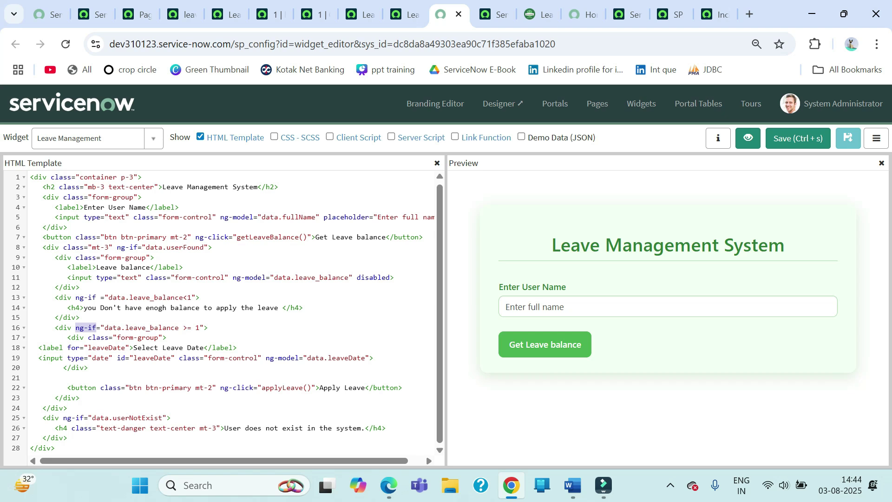
- Show the server script beside the template and highlight the input condition and the data.userNotExist = true statement
click(391, 137)
scroll(440, 311, down, 2)
scroll(440, 311, up, 2)
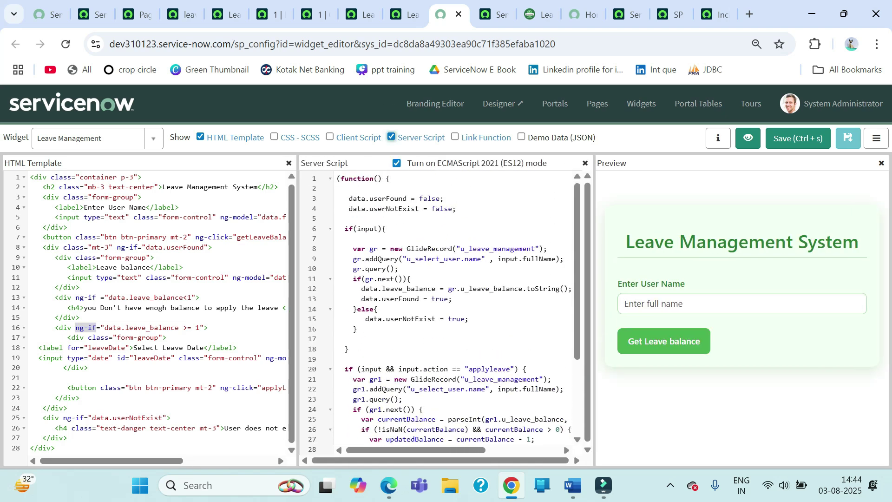
double_click(367, 229)
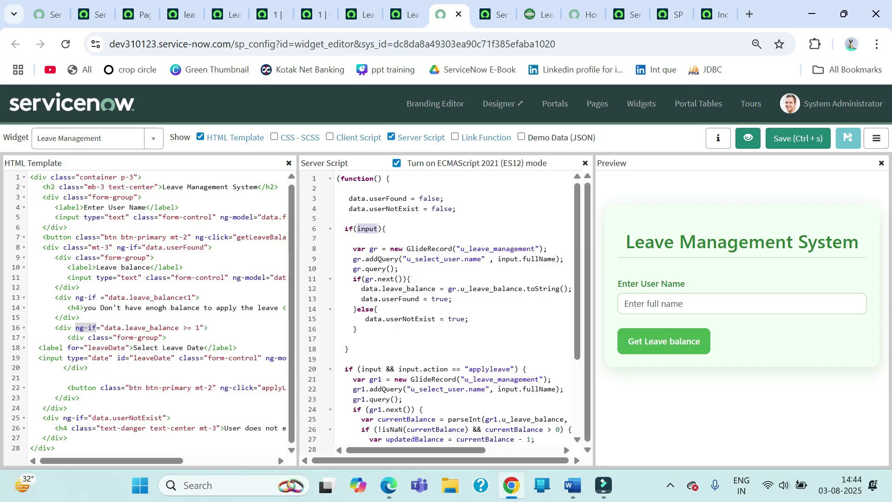
double_click(373, 319)
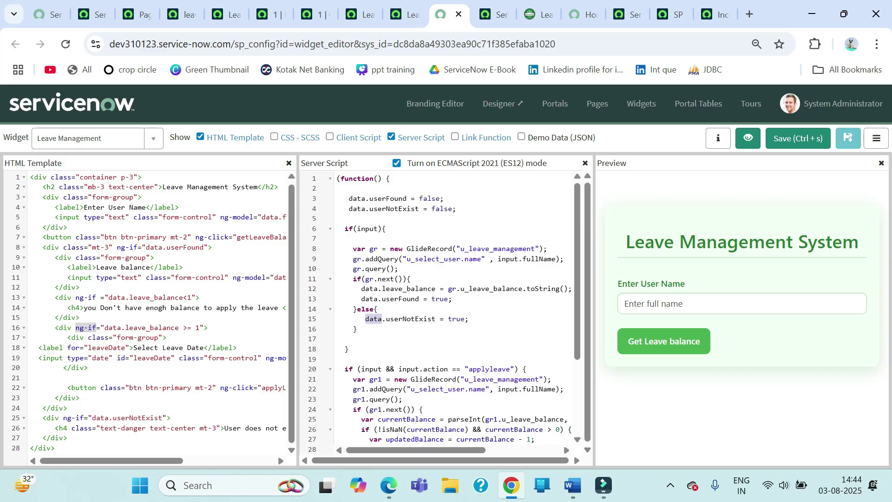
drag(469, 319, 365, 318)
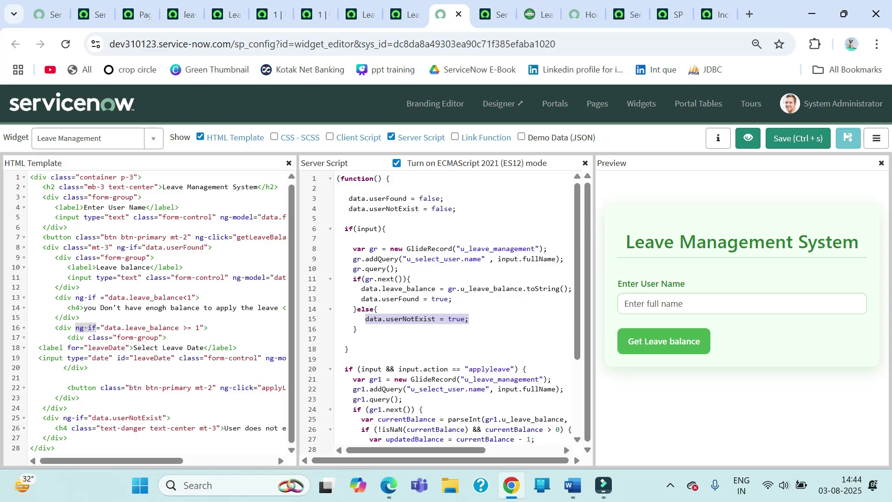
- Show the client script as well and highlight the $scope.server.get call in the applyLeave function
click(329, 136)
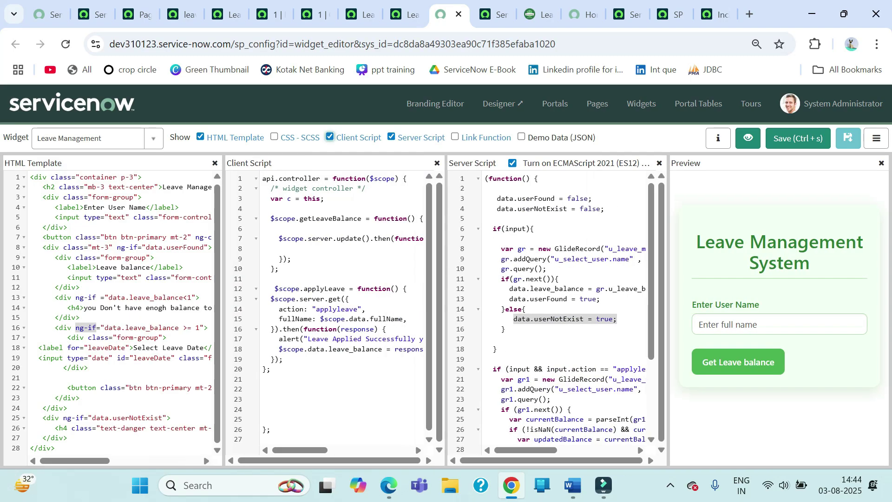
drag(270, 298, 342, 298)
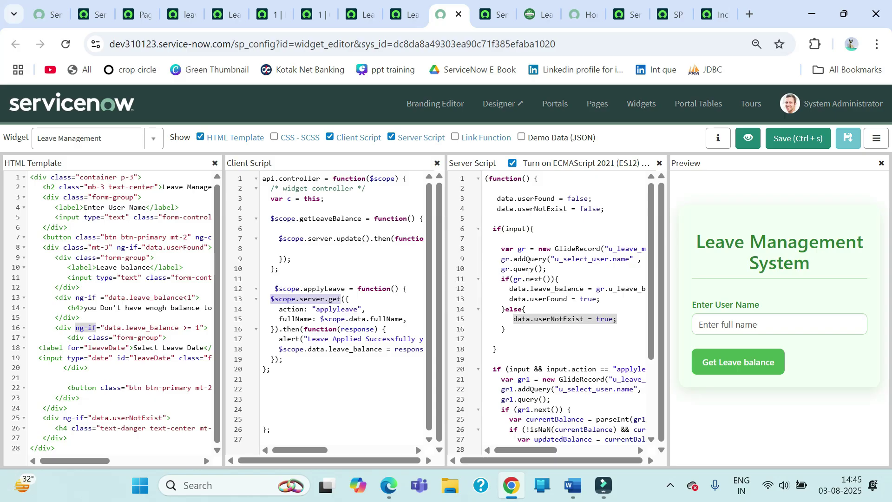
key(alt+Tab)
key(alt+Tab)
key(alt+Tab)
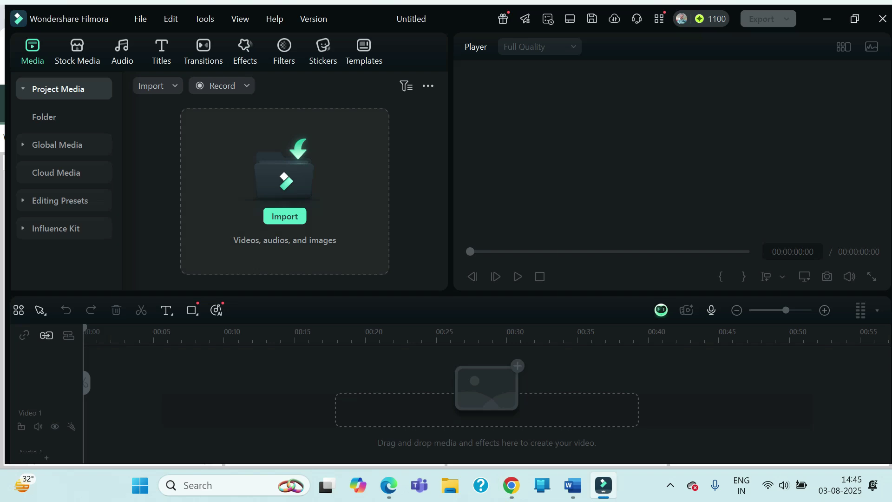